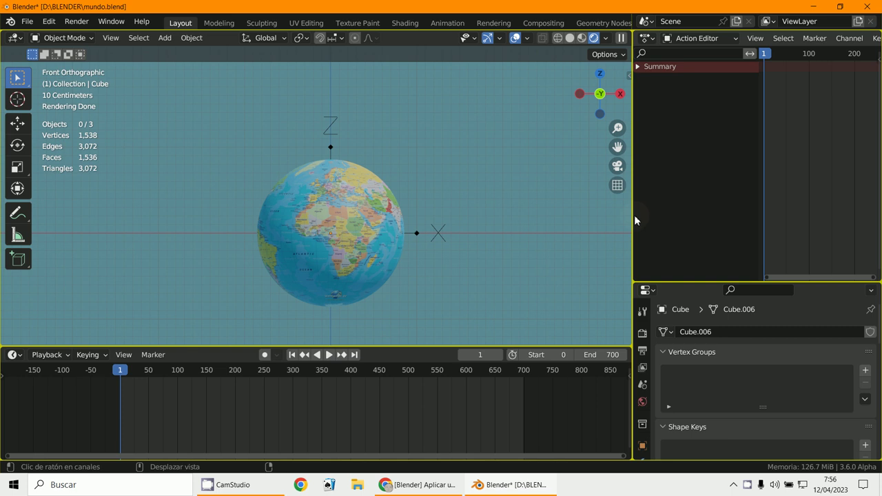
Switch the globe from Object Mode to Edit Mode and show it in the front view
{"action": "left_click", "coordinate": [63, 37]}
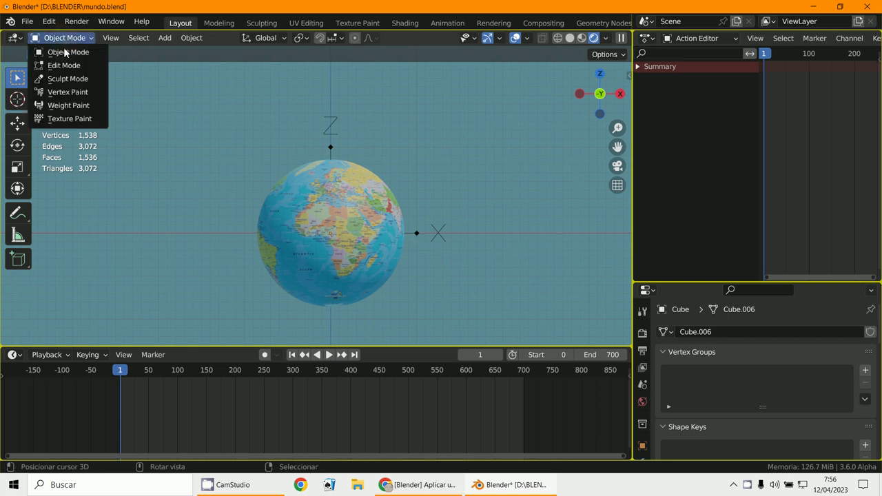
{"action": "left_click", "coordinate": [62, 51]}
{"action": "left_click", "coordinate": [63, 38]}
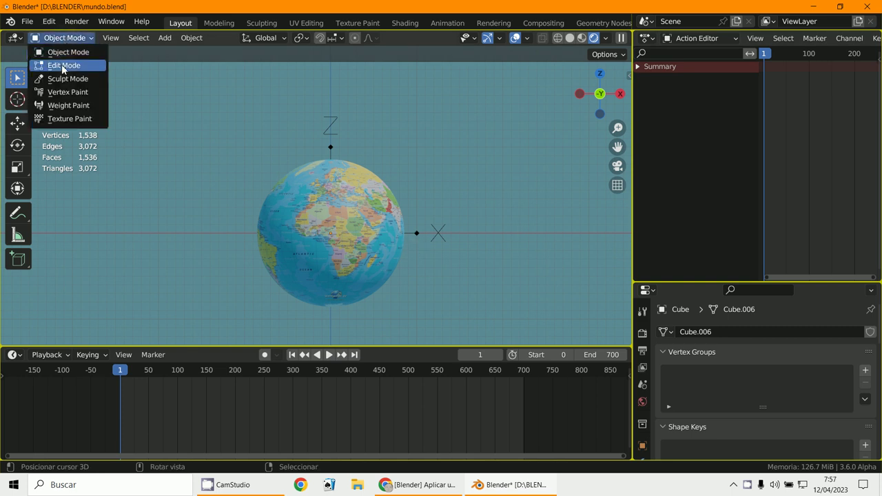
{"action": "left_click", "coordinate": [62, 64]}
{"action": "middle_click_drag", "start_coordinate": [210, 203], "coordinate": [390, 257]}
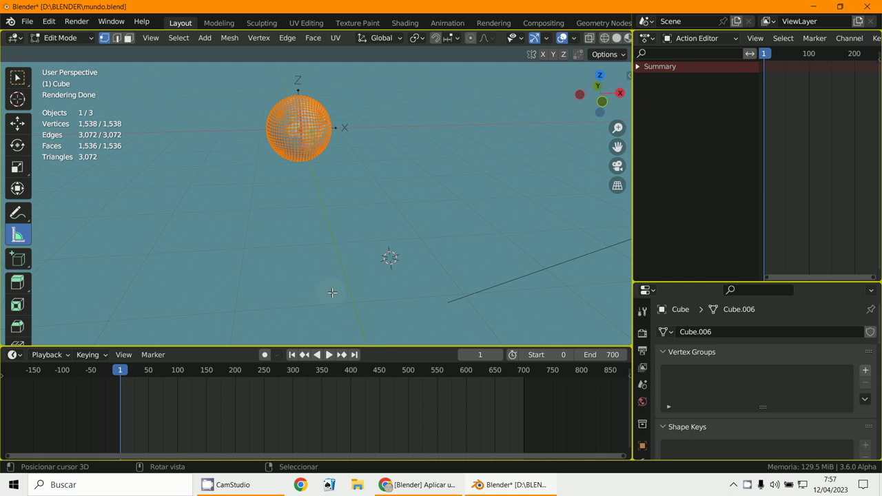
{"action": "key", "text": "KP_1"}
{"action": "scroll", "coordinate": [332, 293], "scroll_direction": "up", "scroll_amount": 5}
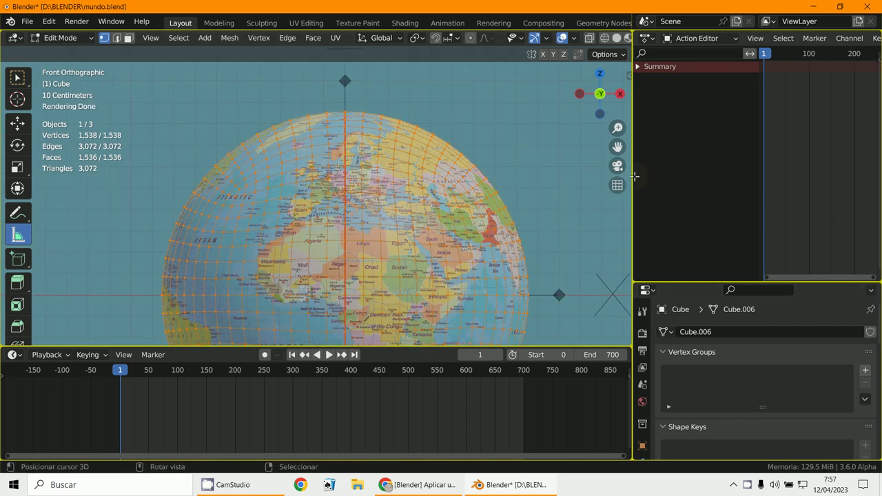
Widen the Action Editor area and change it to the UV Editor to show the globe's UV layout over the world map
{"action": "left_click_drag", "start_coordinate": [633, 177], "coordinate": [370, 180]}
{"action": "left_click", "coordinate": [381, 38]}
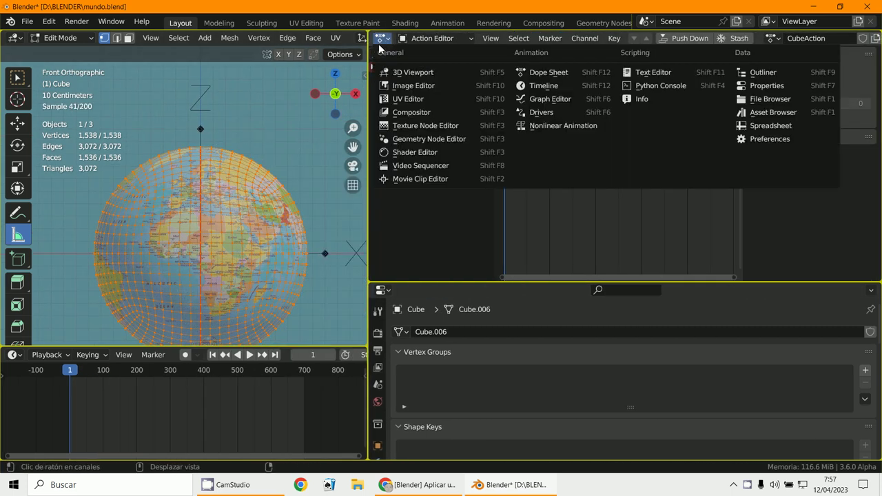
{"action": "left_click", "coordinate": [408, 100]}
{"action": "scroll", "coordinate": [553, 184], "scroll_direction": "down", "scroll_amount": 1}
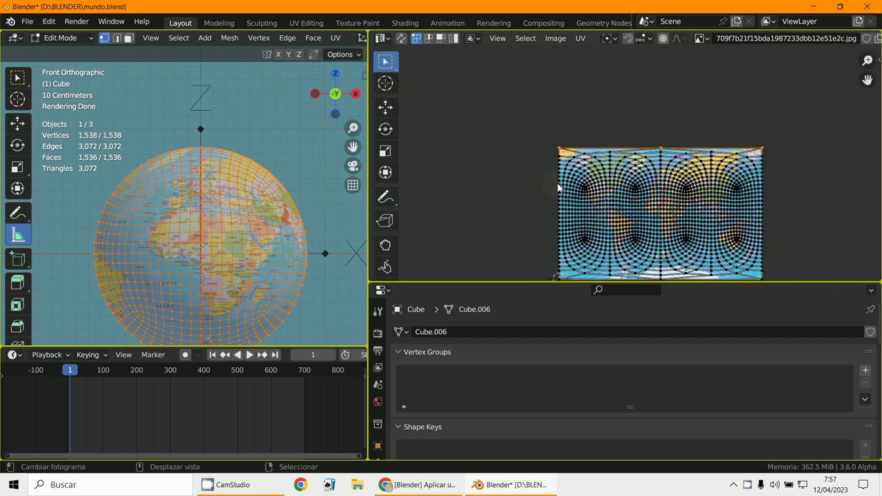
{"action": "middle_click_drag", "start_coordinate": [630, 234], "coordinate": [622, 184]}
{"action": "scroll", "coordinate": [629, 201], "scroll_direction": "up", "scroll_amount": 1}
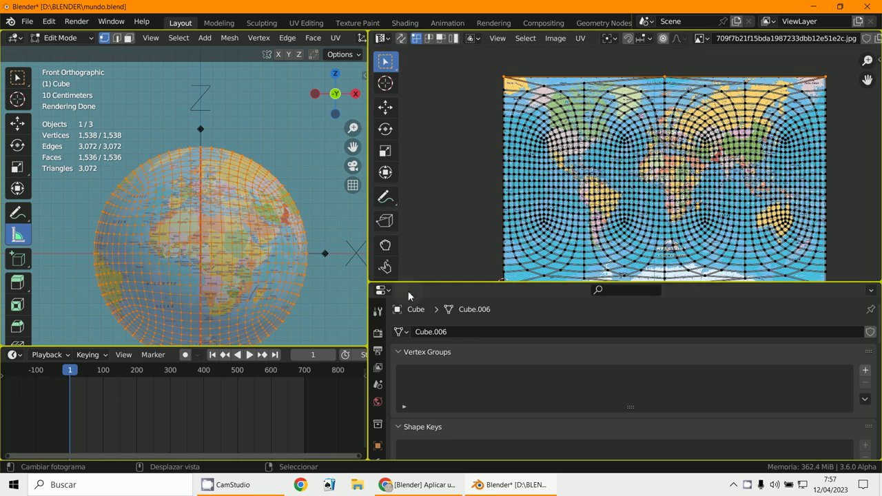
Enlarge the Timeline area and change it to the Shader Editor to display the globe material's texture nodes
{"action": "left_click_drag", "start_coordinate": [287, 346], "coordinate": [287, 259]}
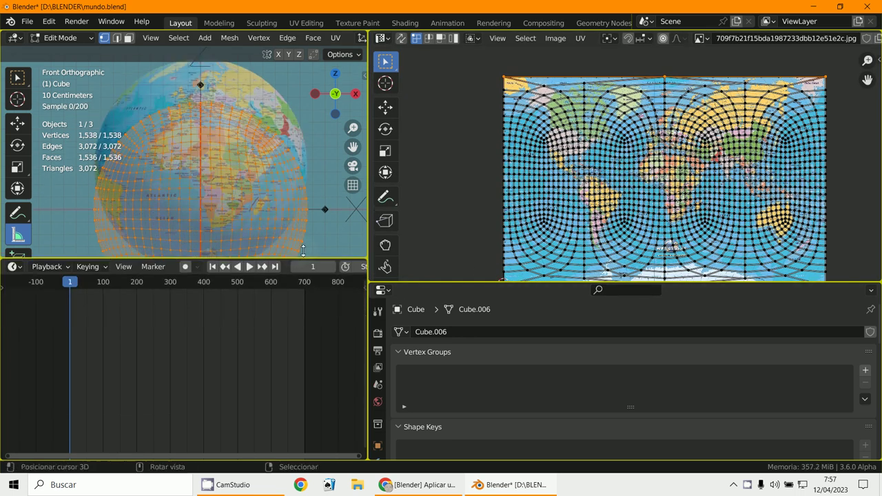
{"action": "left_click_drag", "start_coordinate": [367, 234], "coordinate": [691, 234]}
{"action": "left_click", "coordinate": [13, 267]}
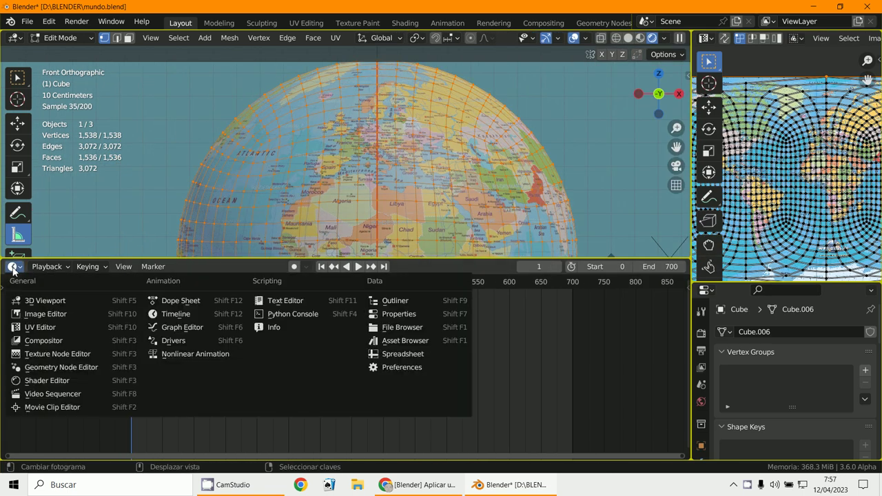
{"action": "left_click", "coordinate": [31, 381]}
{"action": "scroll", "coordinate": [275, 419], "scroll_direction": "up", "scroll_amount": 3}
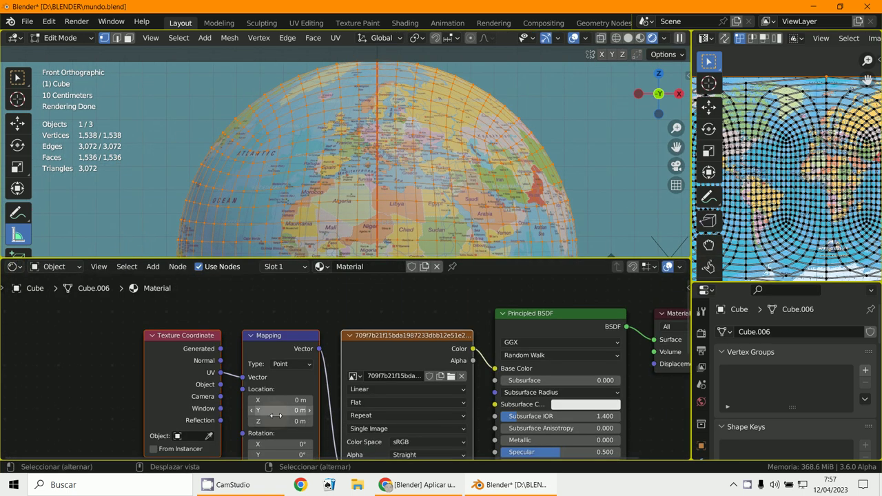
{"action": "scroll", "coordinate": [269, 310], "scroll_direction": "down", "scroll_amount": 3}
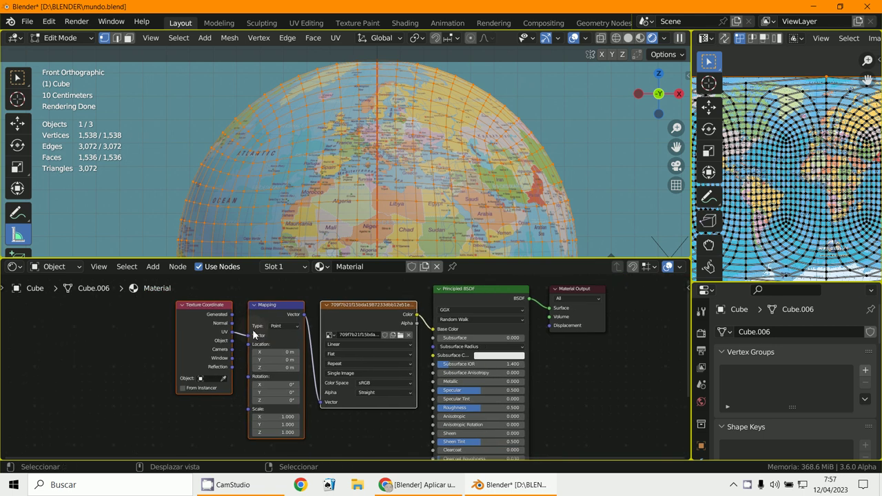
{"action": "scroll", "coordinate": [253, 329], "scroll_direction": "up", "scroll_amount": 4}
{"action": "scroll", "coordinate": [252, 344], "scroll_direction": "down", "scroll_amount": 2}
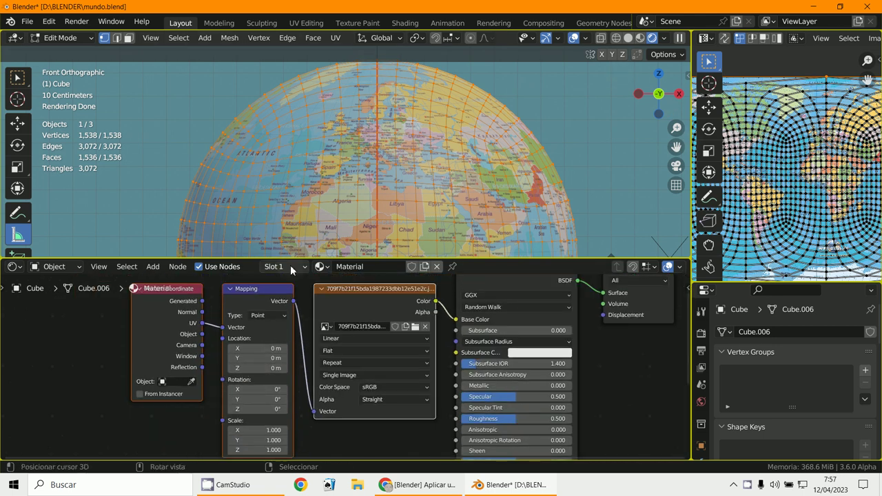
Try shifting the map texture with the Mapping node's location at X 0.9 m and Y 0.4 m
{"action": "left_click_drag", "start_coordinate": [261, 353], "coordinate": [231, 349]}
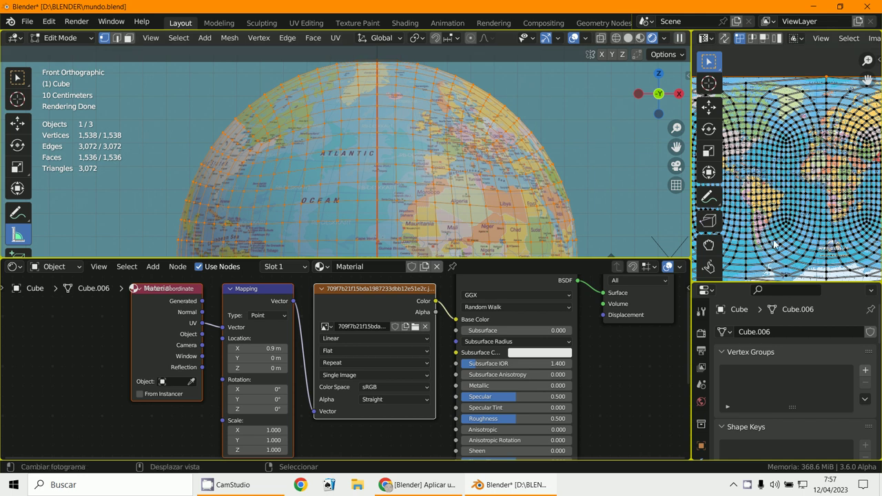
{"action": "left_click", "coordinate": [284, 358]}
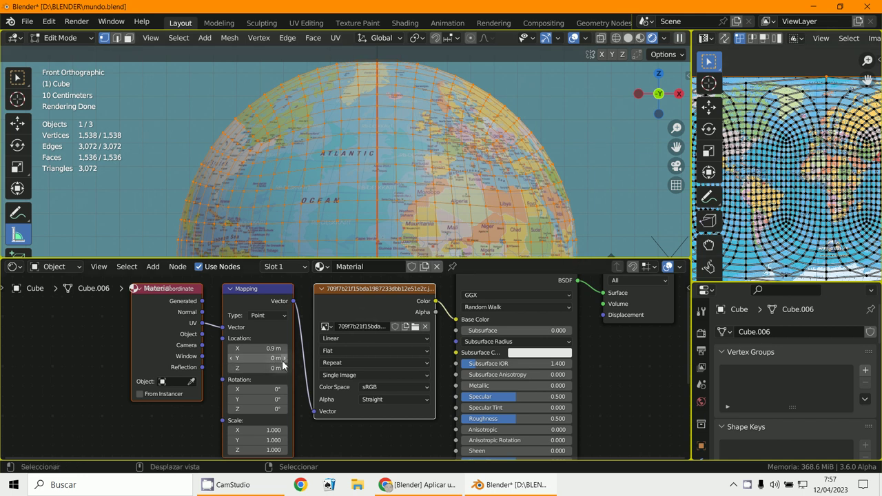
{"action": "left_click", "coordinate": [283, 359]}
{"action": "left_click", "coordinate": [284, 359]}
{"action": "left_click", "coordinate": [283, 359]}
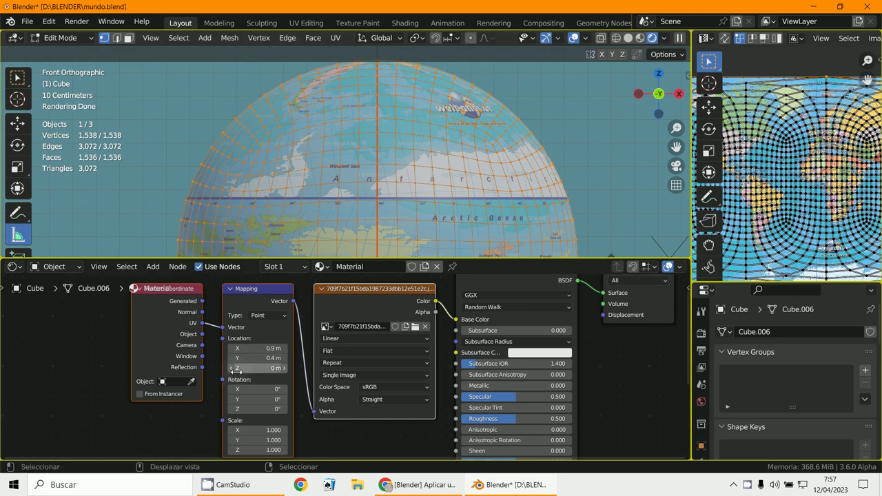
Reset the Mapping node's location to 0 on all three axes
{"action": "left_click_drag", "start_coordinate": [258, 349], "coordinate": [259, 368]}
{"action": "type", "text": "0"}
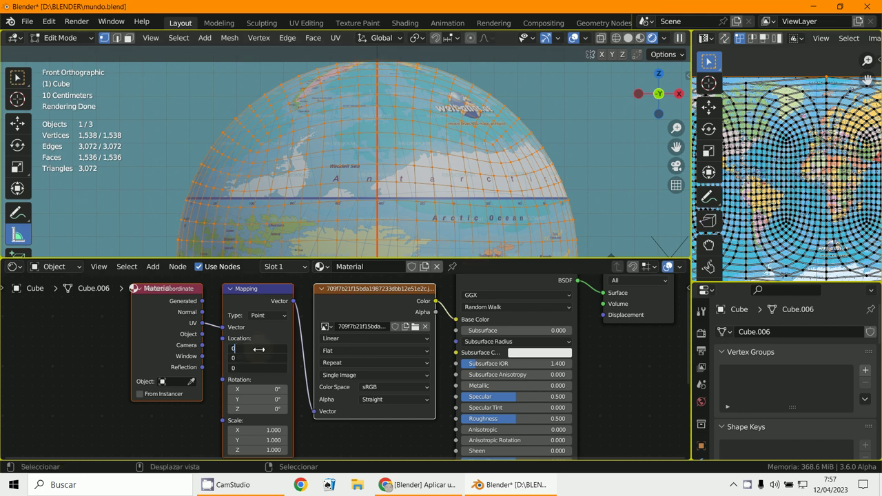
{"action": "key", "text": "Return"}
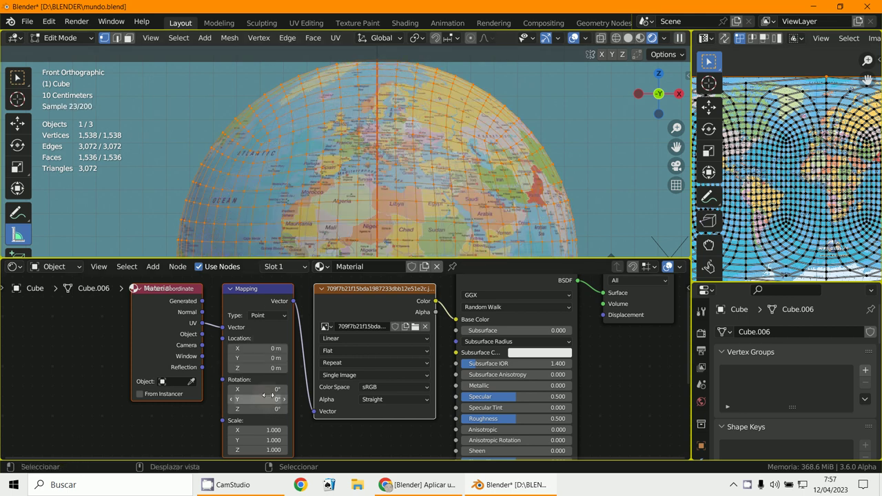
Try a 45.1° X rotation in the Mapping node and reset it to 0°
{"action": "left_click_drag", "start_coordinate": [268, 390], "coordinate": [270, 390]}
{"action": "left_click_drag", "start_coordinate": [494, 276], "coordinate": [492, 295]}
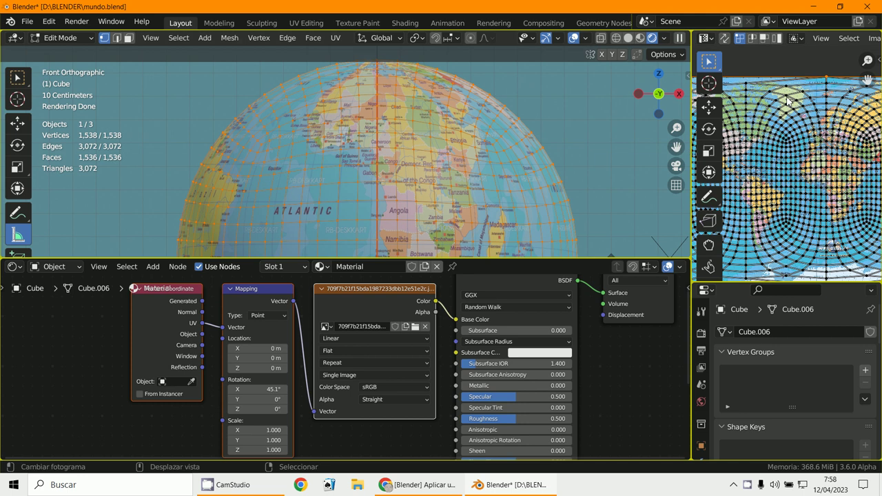
{"action": "left_click", "coordinate": [258, 393]}
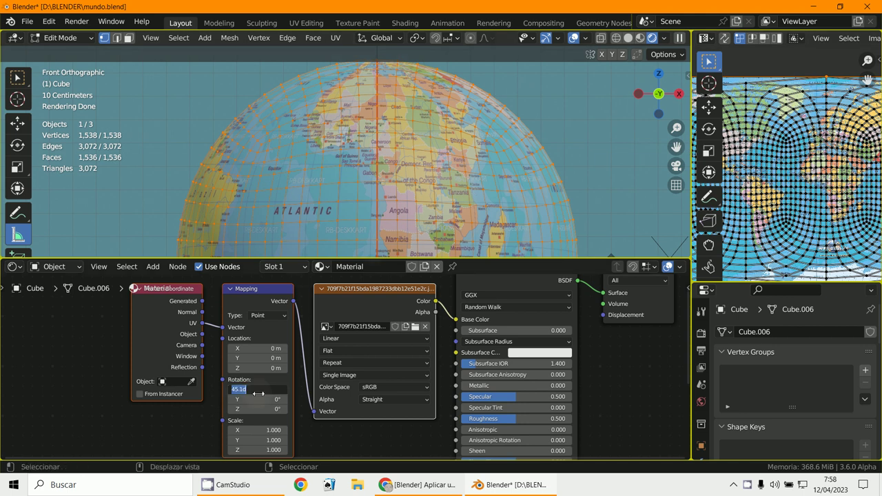
{"action": "type", "text": "0"}
{"action": "key", "text": "Return"}
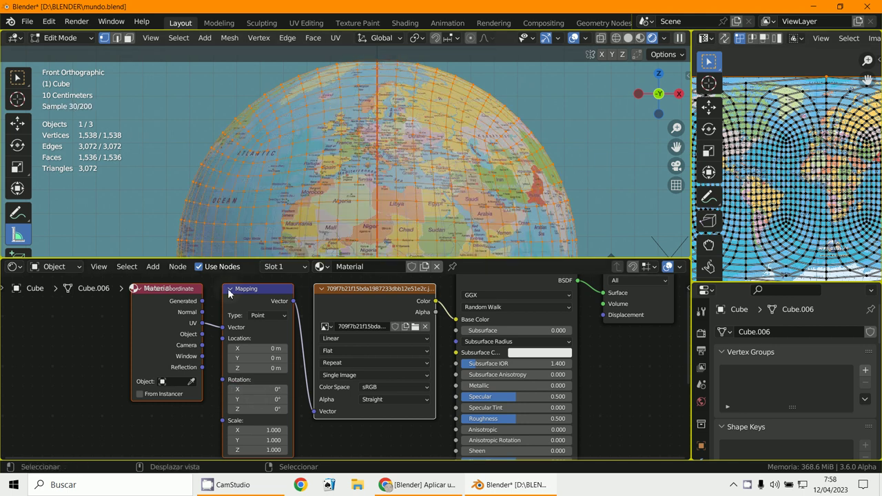
Enlarge the 3D viewport, show its transform values and return the globe to Object Mode
{"action": "left_click_drag", "start_coordinate": [299, 259], "coordinate": [293, 408]}
{"action": "scroll", "coordinate": [289, 370], "scroll_direction": "down", "scroll_amount": 5}
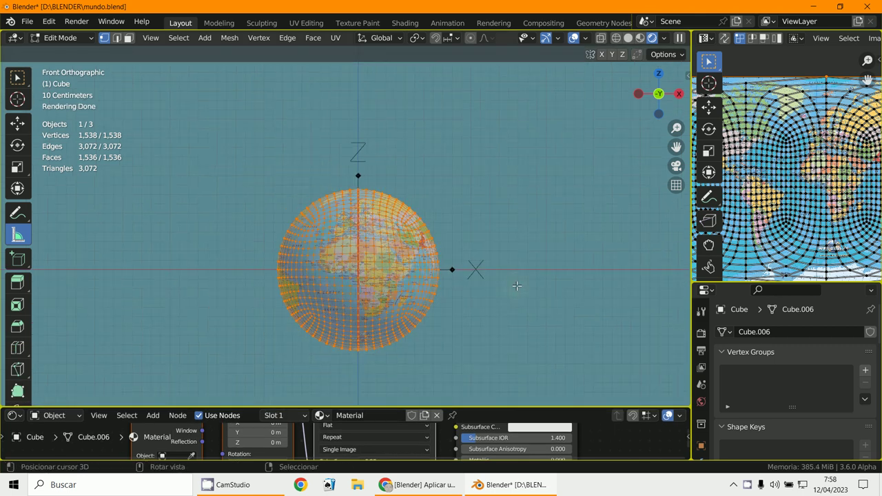
{"action": "key", "text": "n"}
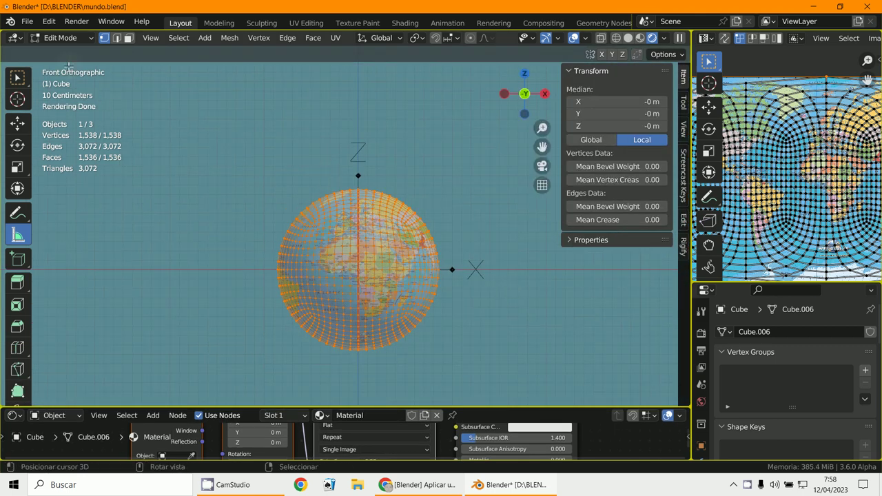
{"action": "left_click", "coordinate": [61, 38]}
{"action": "left_click", "coordinate": [55, 52]}
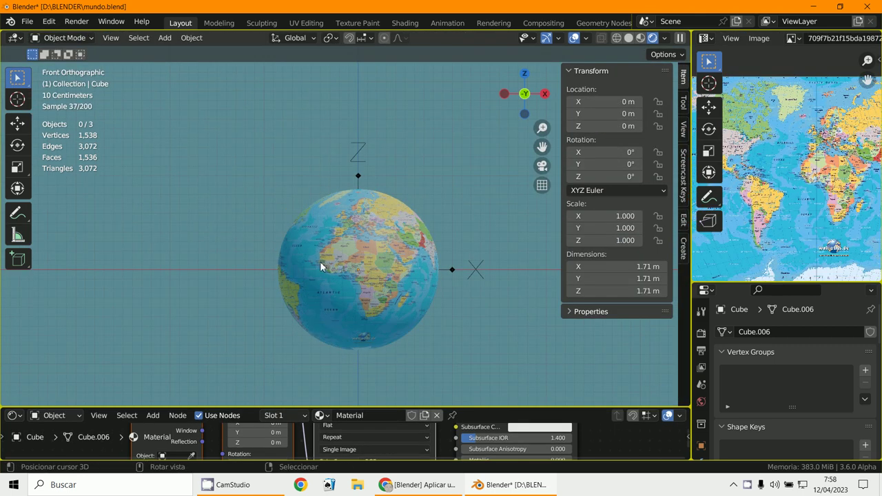
Widen the area with the world map image and change the Shader Editor back to the Timeline
{"action": "scroll", "coordinate": [358, 310], "scroll_direction": "down", "scroll_amount": 2}
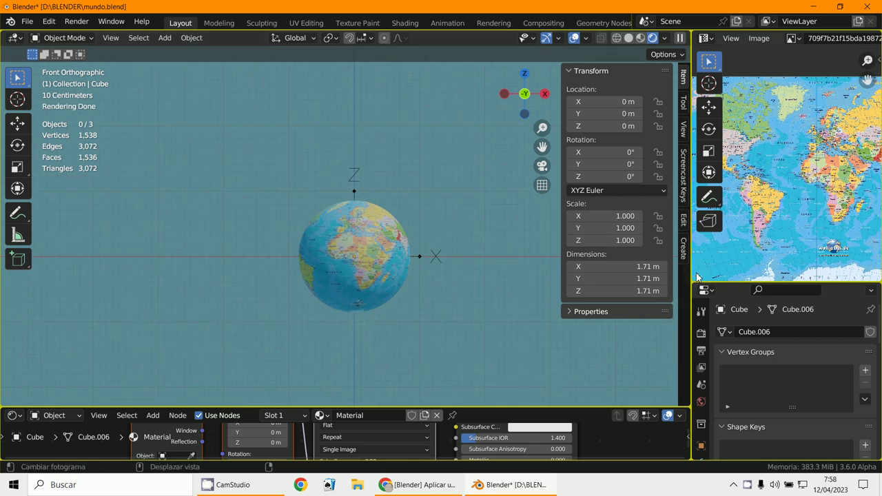
{"action": "left_click_drag", "start_coordinate": [693, 273], "coordinate": [570, 273]}
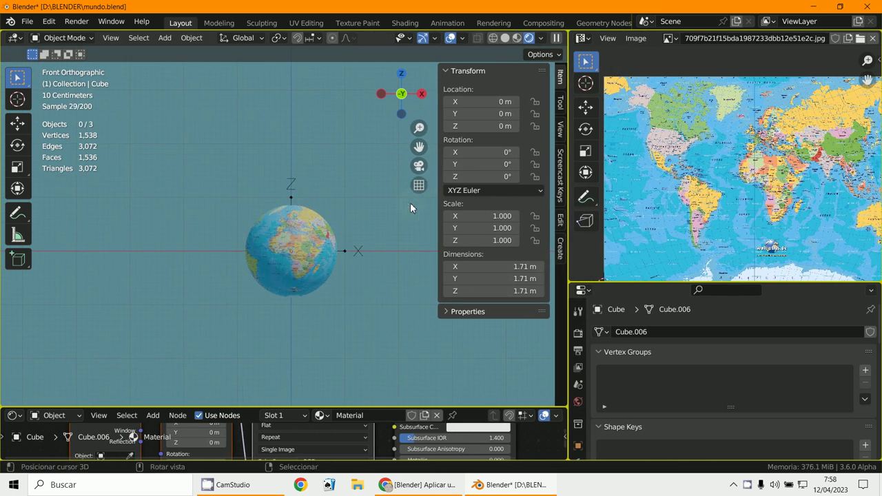
{"action": "scroll", "coordinate": [343, 253], "scroll_direction": "up", "scroll_amount": 2}
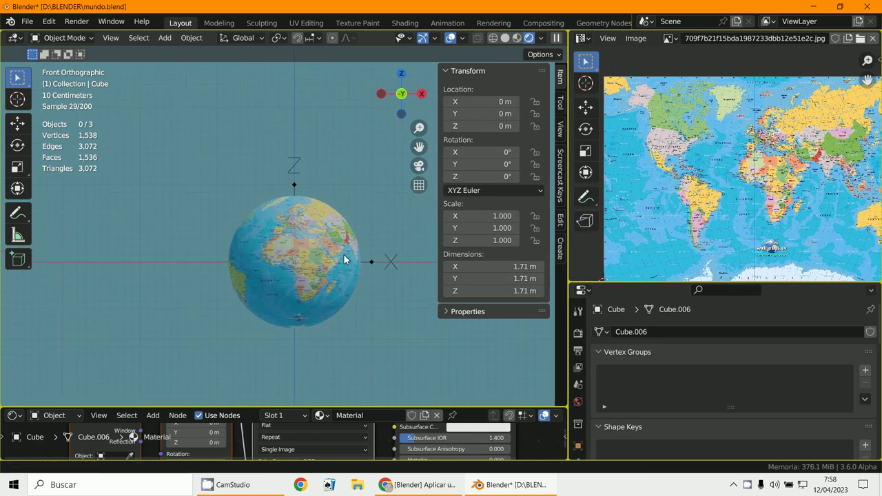
{"action": "left_click", "coordinate": [13, 418]}
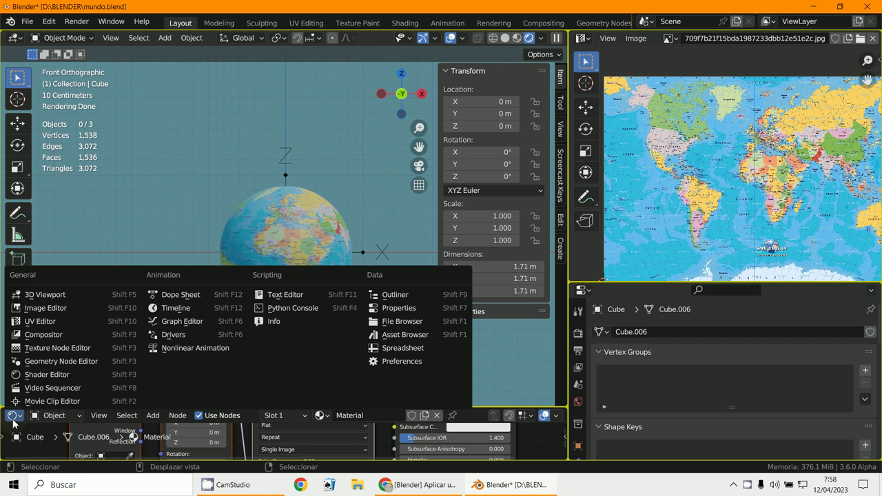
{"action": "left_click", "coordinate": [157, 308]}
{"action": "scroll", "coordinate": [144, 425], "scroll_direction": "up", "scroll_amount": 2}
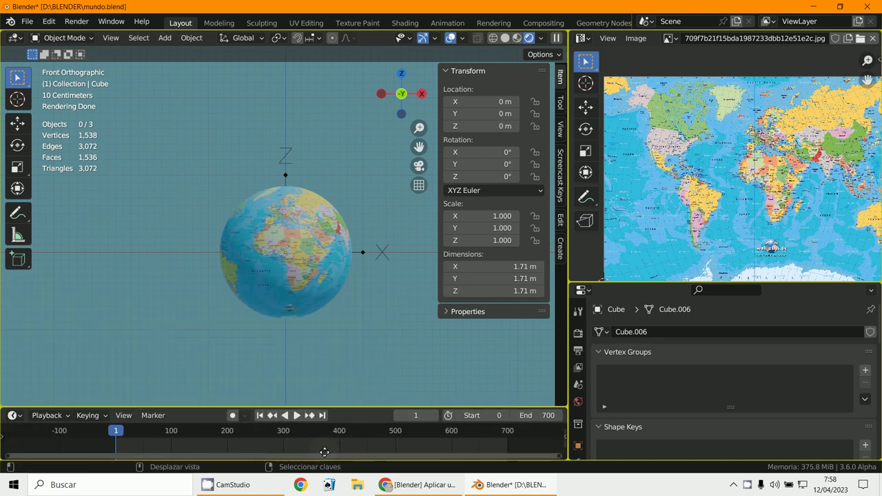
Select the globe and insert a single keyframe on its Z rotation of 0° at frame 1
{"action": "left_click", "coordinate": [296, 239]}
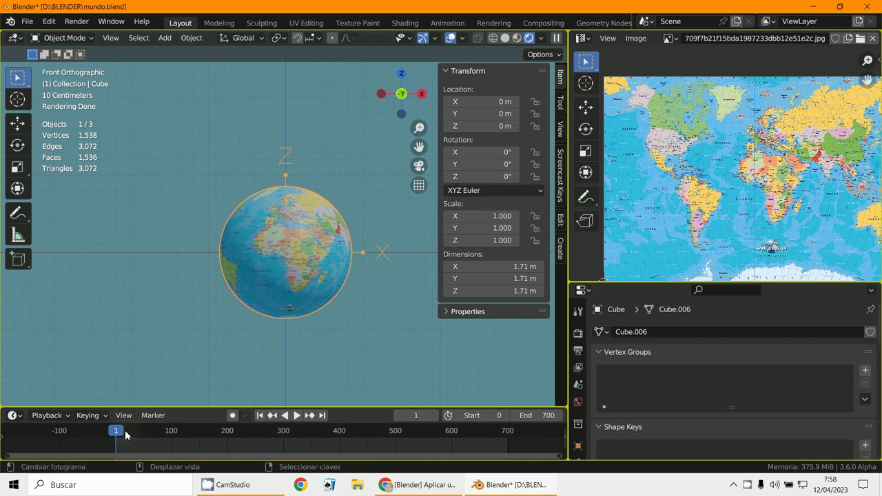
{"action": "right_click", "coordinate": [482, 177]}
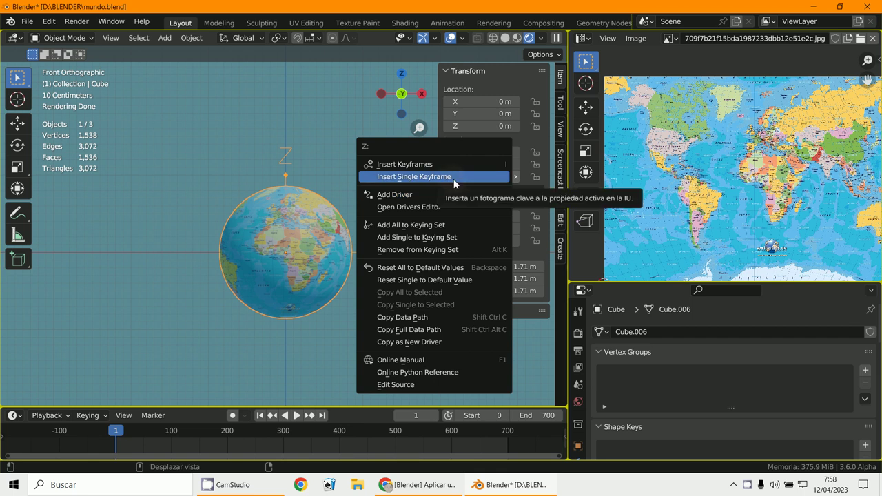
{"action": "left_click", "coordinate": [454, 178]}
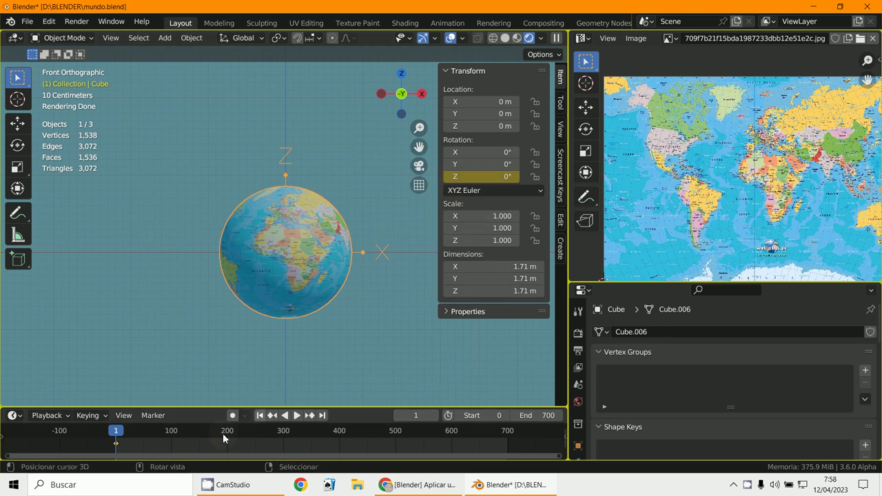
Set the current animation frame to 100
{"action": "left_click", "coordinate": [173, 447]}
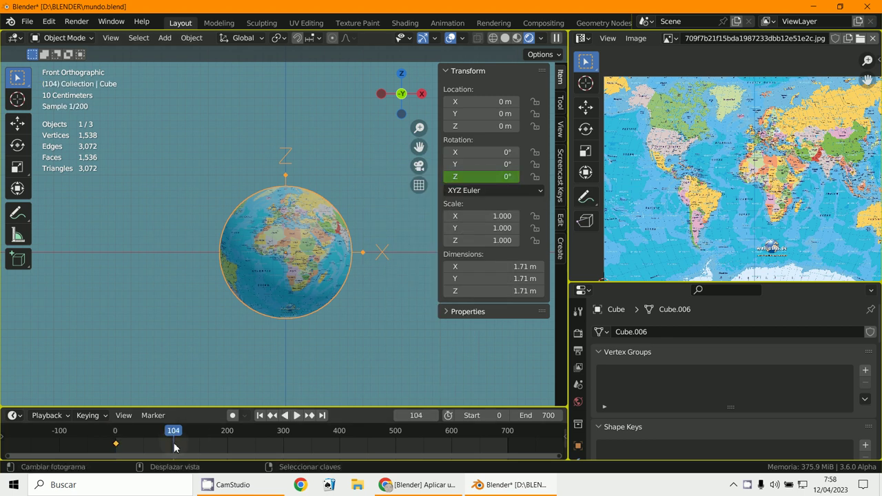
{"action": "left_click", "coordinate": [398, 416]}
{"action": "left_click", "coordinate": [397, 416]}
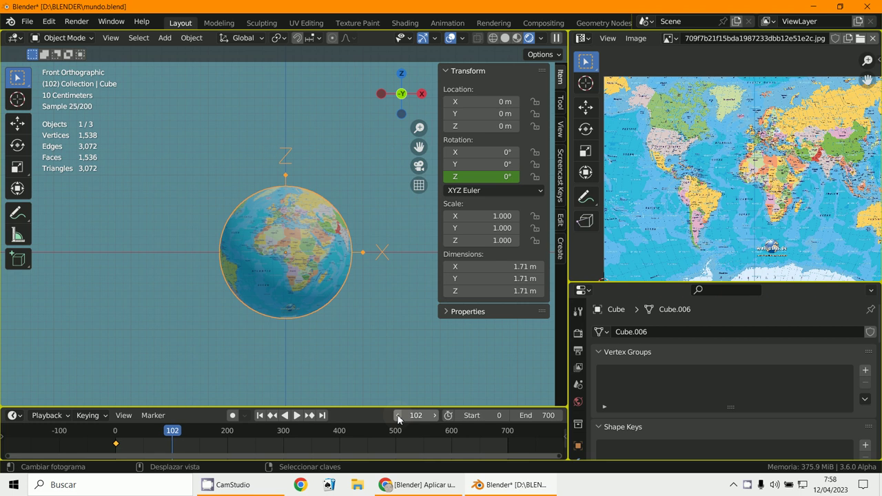
{"action": "left_click", "coordinate": [398, 416]}
{"action": "left_click", "coordinate": [398, 416]}
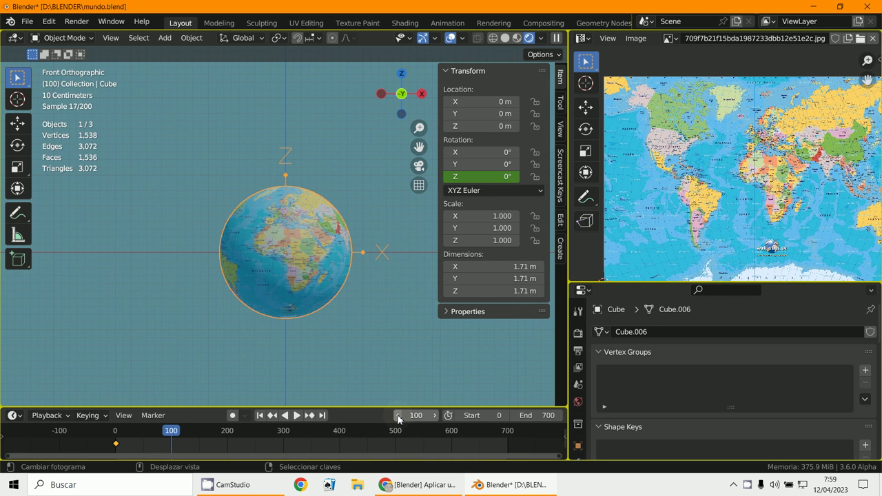
Set the globe's Z rotation to 360° at frame 100 and insert a single keyframe on it
{"action": "double_click", "coordinate": [506, 178]}
{"action": "left_click", "coordinate": [493, 192]}
{"action": "left_click", "coordinate": [493, 192]}
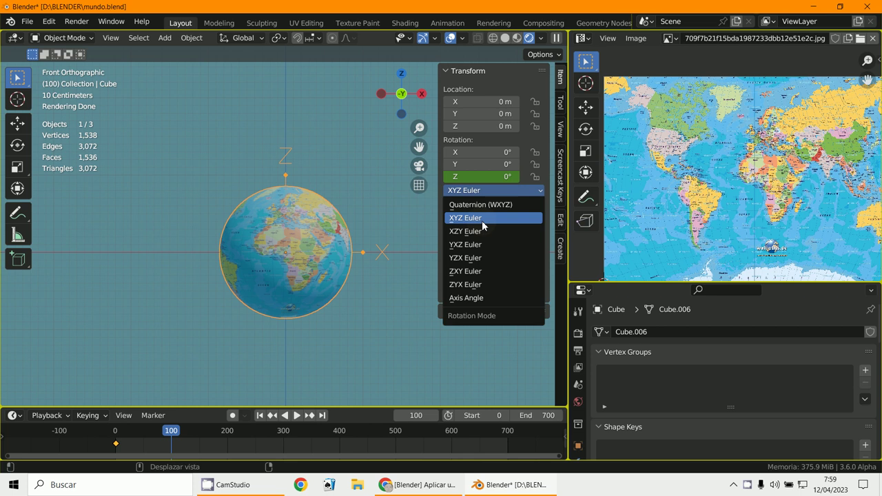
{"action": "left_click", "coordinate": [487, 175]}
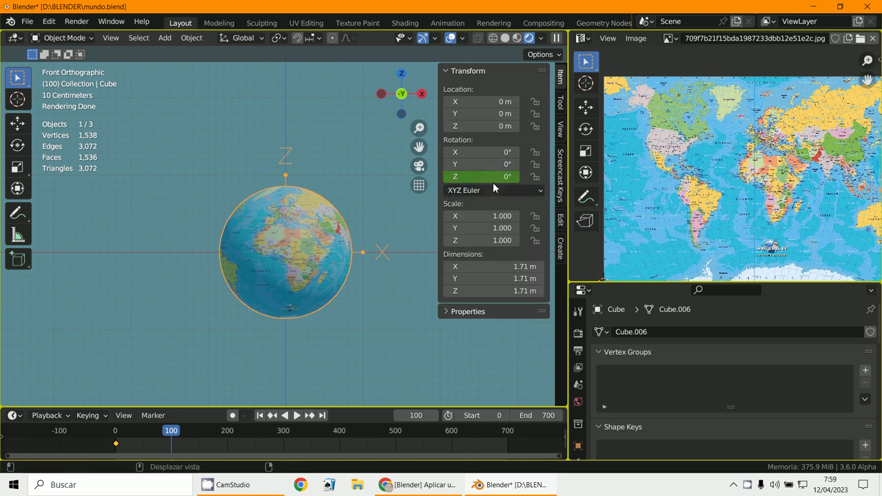
{"action": "left_click", "coordinate": [495, 177]}
{"action": "key", "text": "Return"}
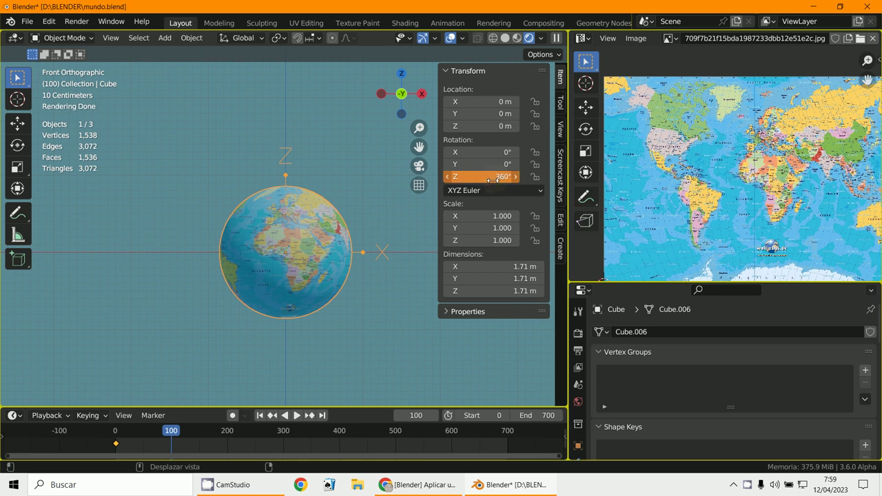
{"action": "right_click", "coordinate": [493, 180]}
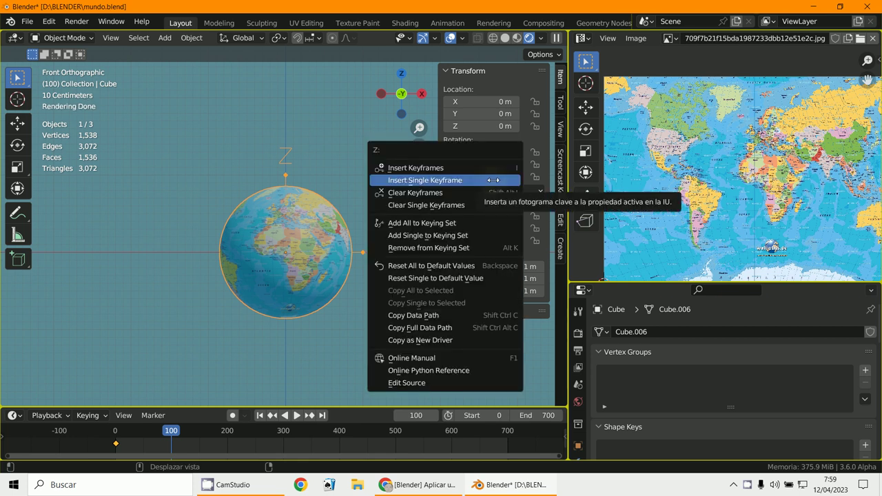
{"action": "left_click", "coordinate": [448, 181]}
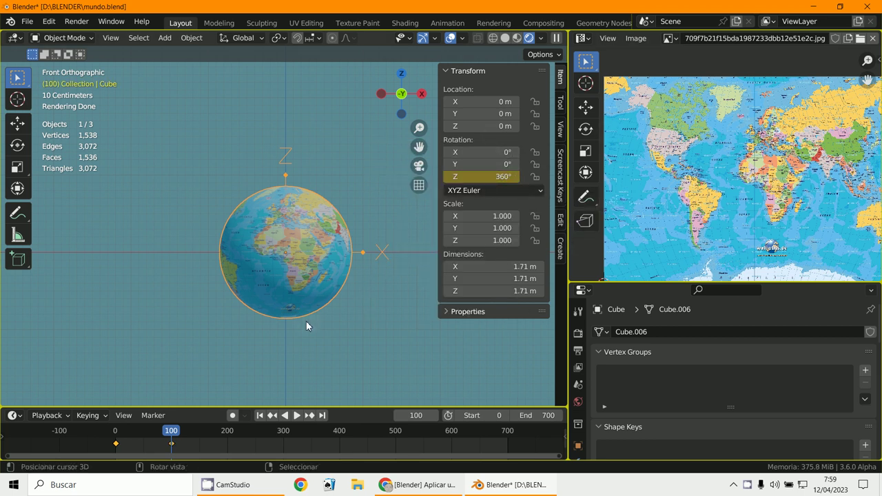
Play and scrub the animation between frames 1 and 100 to check the globe's spin
{"action": "left_click", "coordinate": [116, 445]}
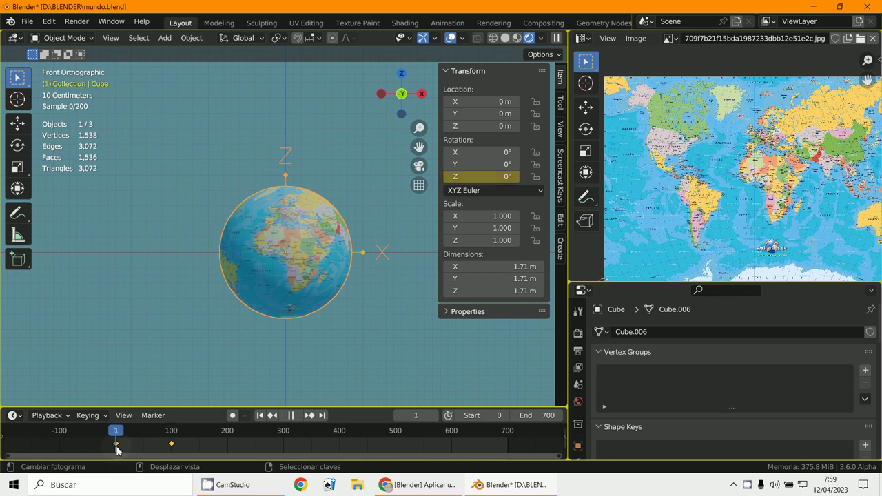
{"action": "key", "text": "space"}
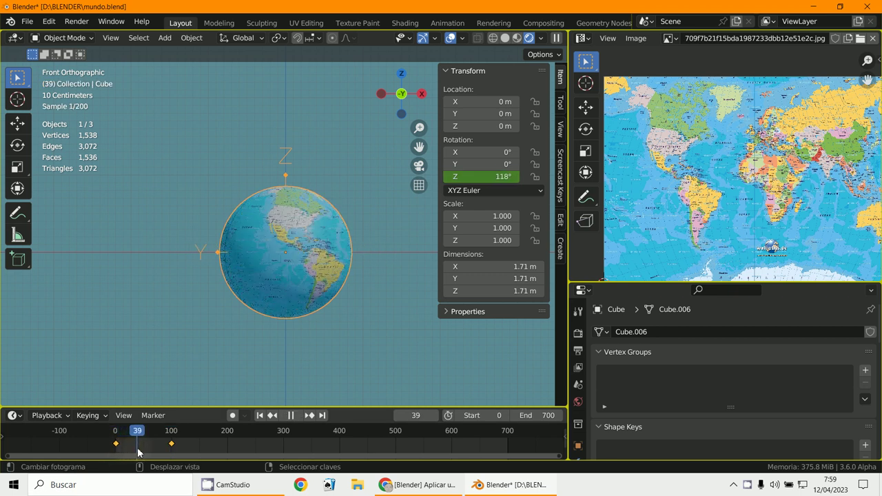
{"action": "left_click_drag", "start_coordinate": [165, 452], "coordinate": [119, 444]}
{"action": "key", "text": "space"}
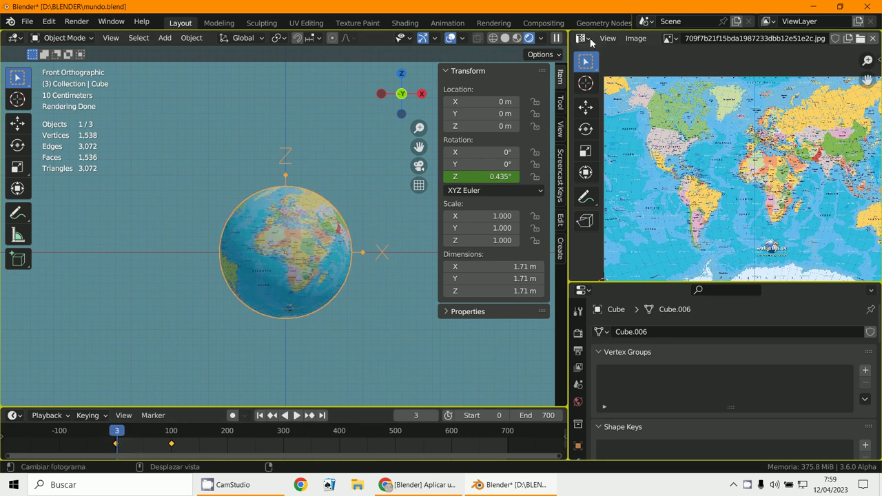
Change the world map image area to the Graph Editor and widen it to view the full rotation curve
{"action": "left_click", "coordinate": [582, 38]}
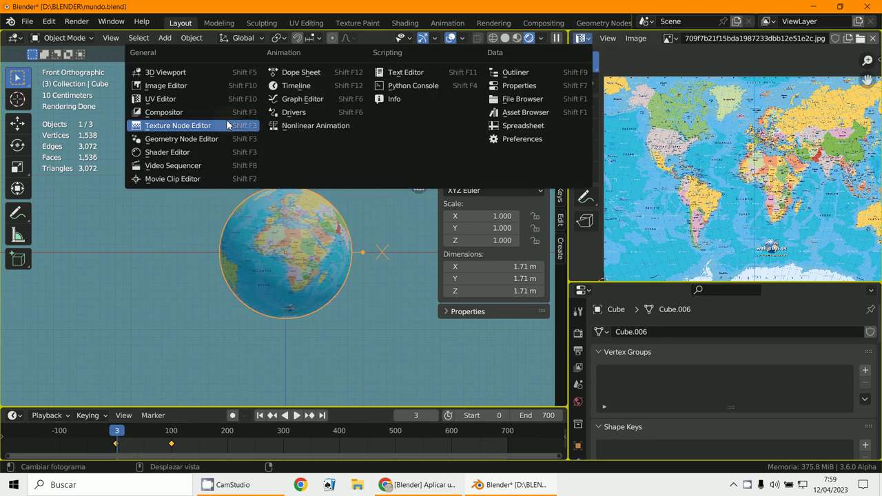
{"action": "left_click", "coordinate": [302, 99]}
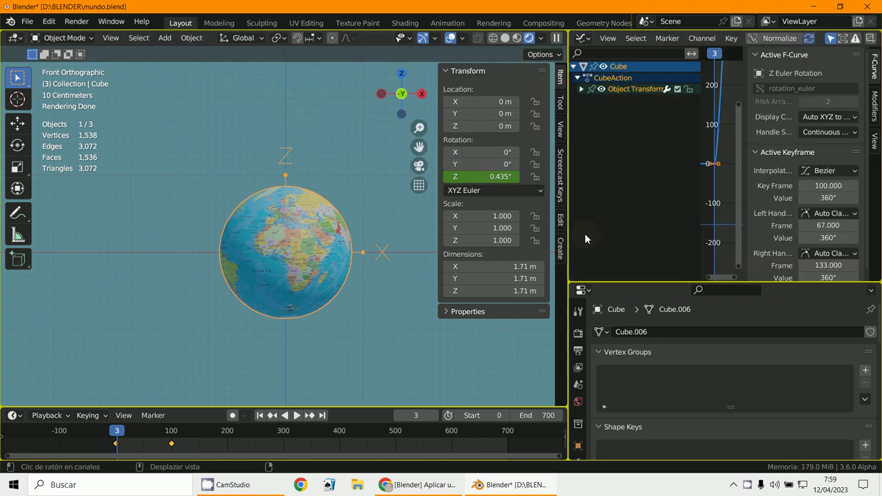
{"action": "left_click_drag", "start_coordinate": [570, 227], "coordinate": [262, 228]}
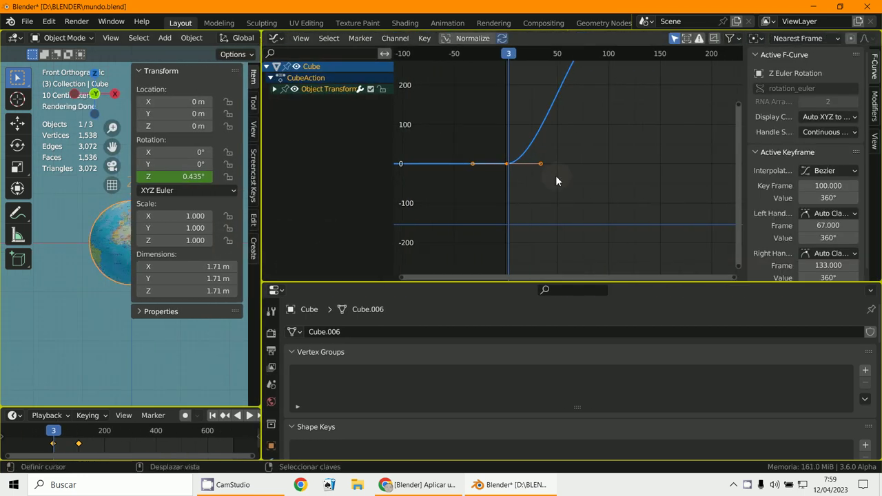
{"action": "middle_click_drag", "start_coordinate": [615, 145], "coordinate": [585, 172], "text": "ctrl"}
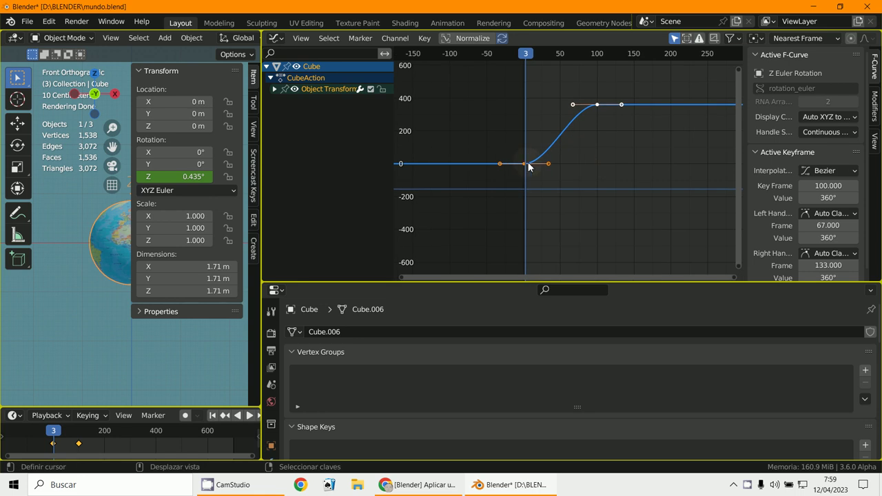
Set the interpolation of the globe's rotation keyframes at frames 100 and 1 to Linear
{"action": "left_click", "coordinate": [599, 106]}
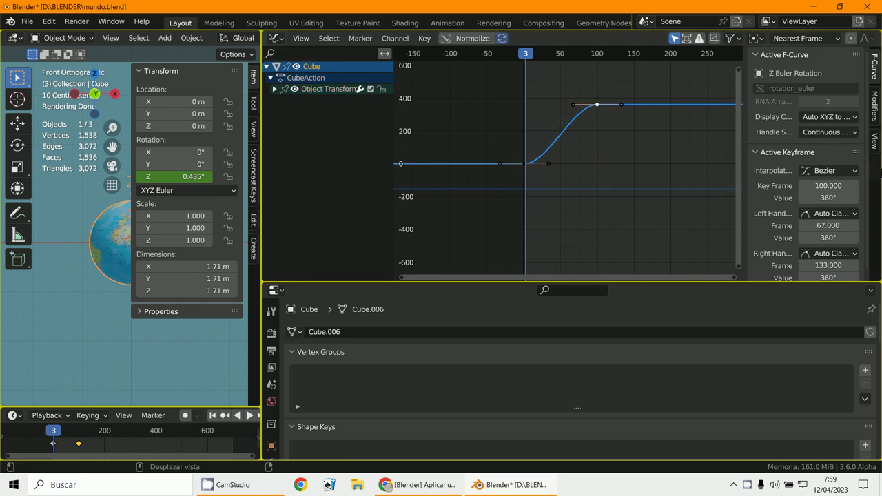
{"action": "left_click", "coordinate": [831, 171]}
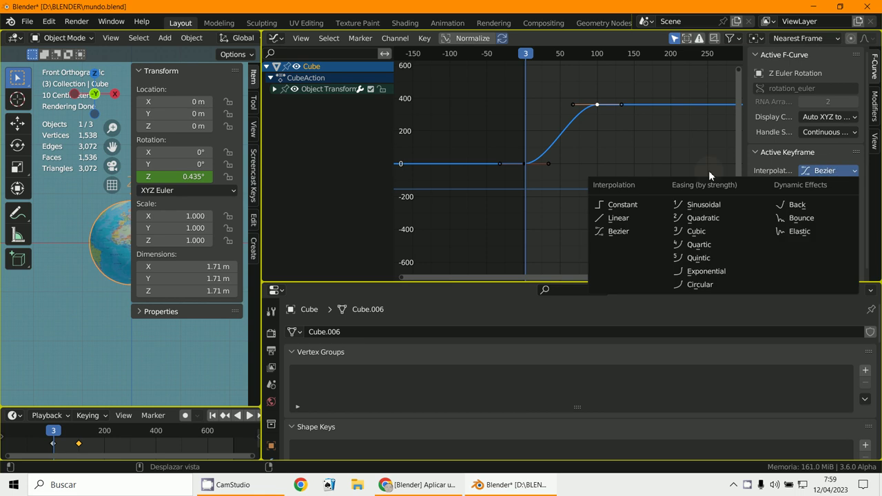
{"action": "left_click", "coordinate": [827, 171]}
{"action": "left_click", "coordinate": [618, 217]}
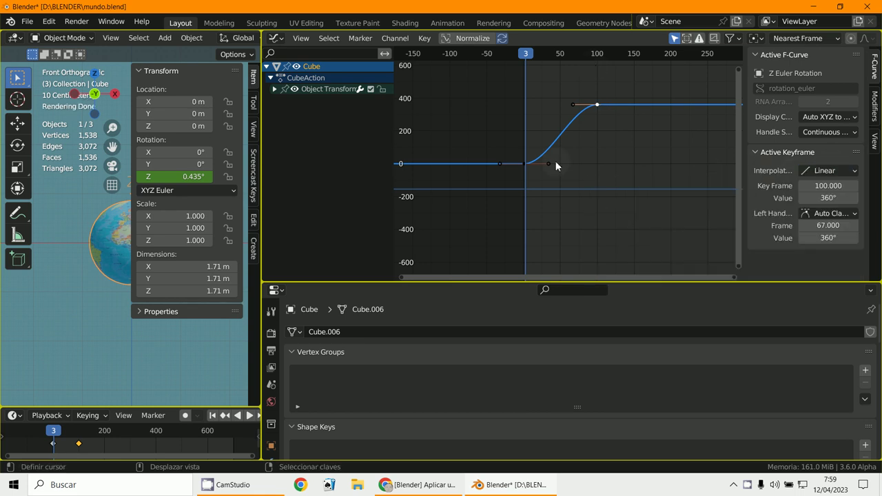
{"action": "left_click", "coordinate": [527, 166]}
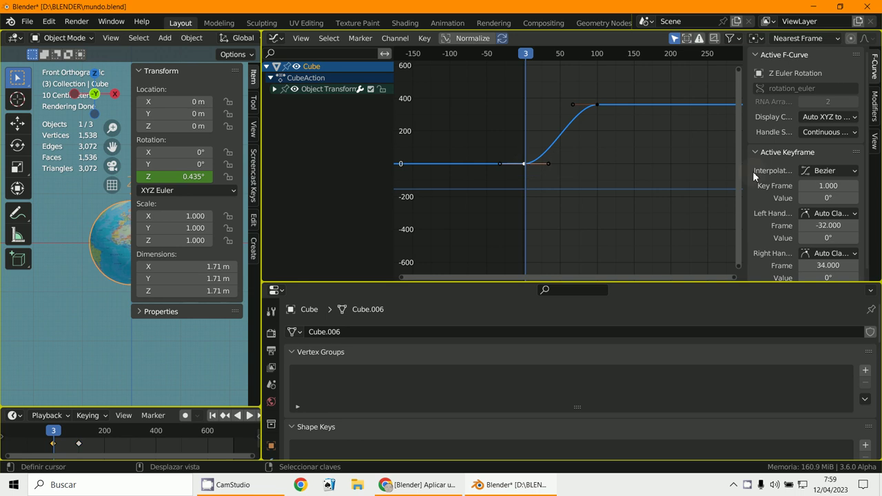
{"action": "left_click", "coordinate": [823, 170]}
{"action": "left_click", "coordinate": [616, 217]}
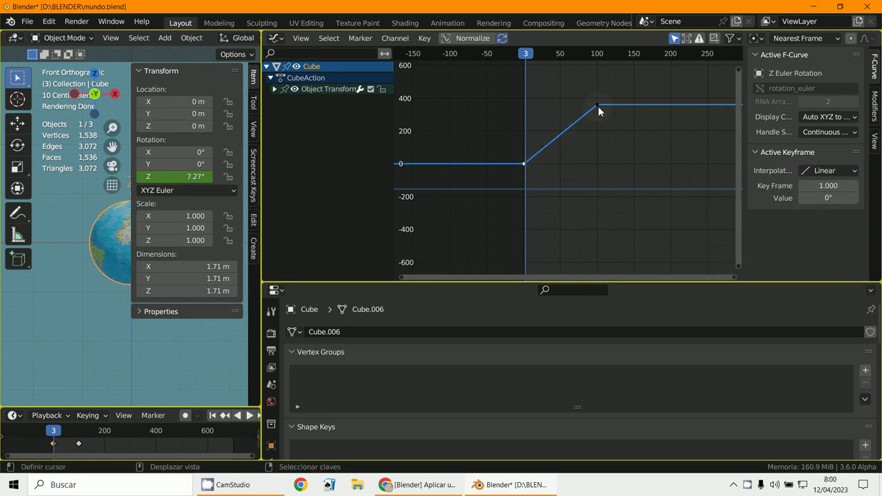
Apply Linear Extrapolation to the globe's Z rotation curve
{"action": "left_click", "coordinate": [403, 39]}
{"action": "mouse_move", "coordinate": [424, 38]}
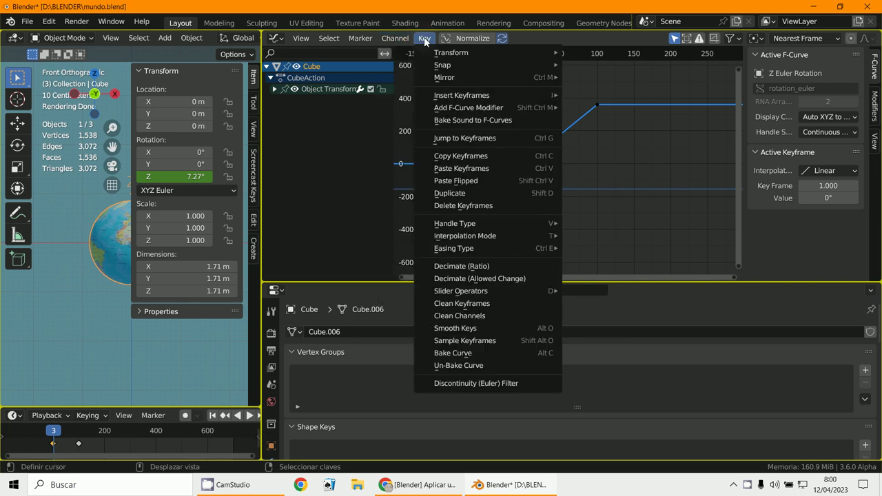
{"action": "mouse_move", "coordinate": [394, 38]}
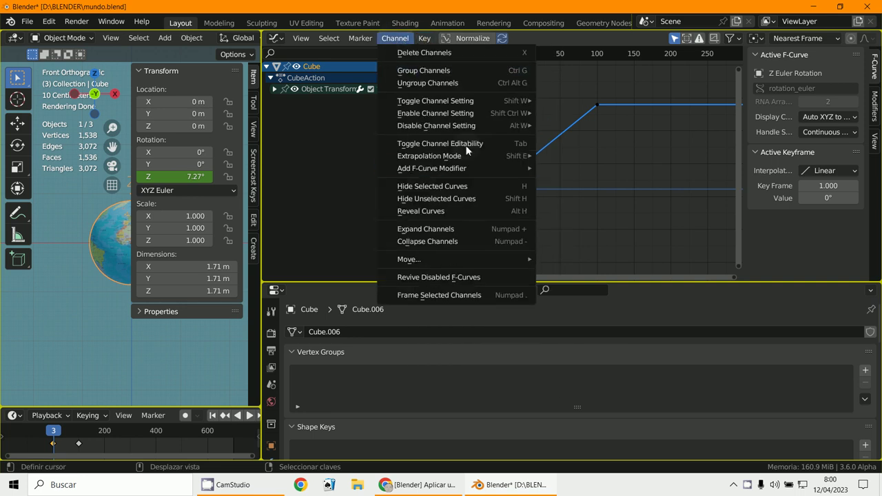
{"action": "mouse_move", "coordinate": [467, 157]}
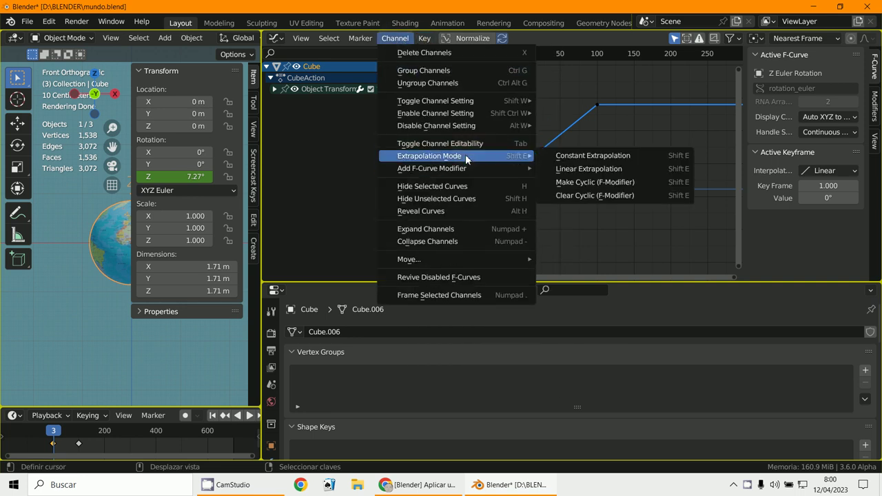
{"action": "left_click", "coordinate": [624, 170]}
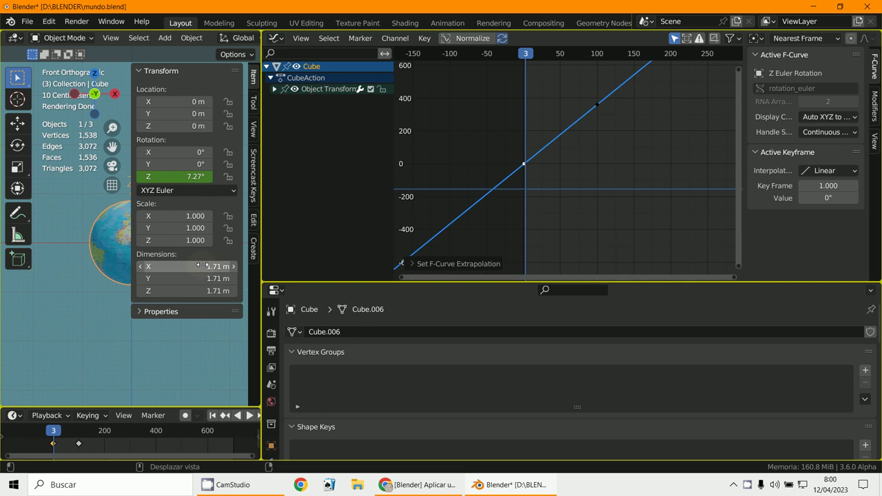
Widen the 3D viewport again and play the animation to check that the globe spins continuously
{"action": "left_click_drag", "start_coordinate": [265, 266], "coordinate": [724, 266]}
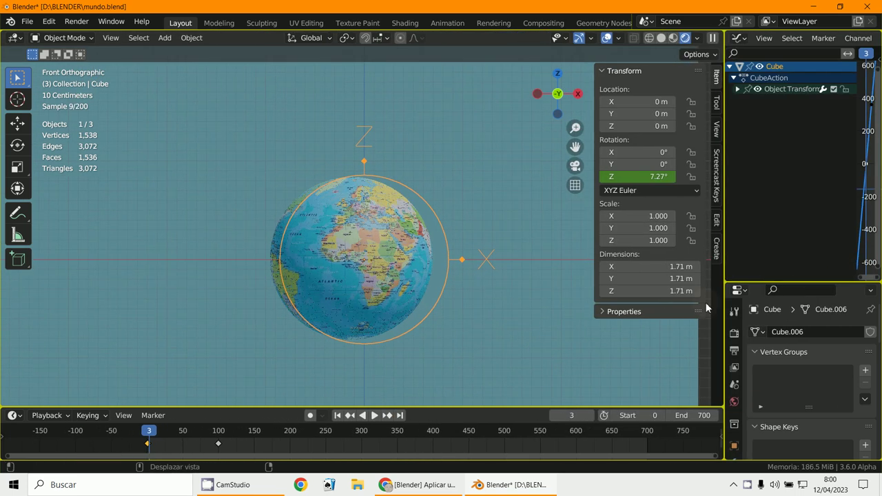
{"action": "left_click", "coordinate": [377, 415]}
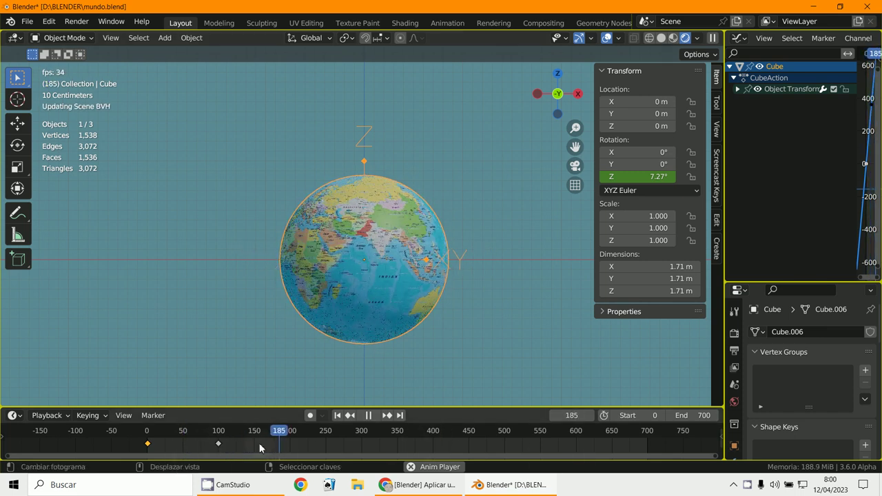
{"action": "key", "text": "Escape"}
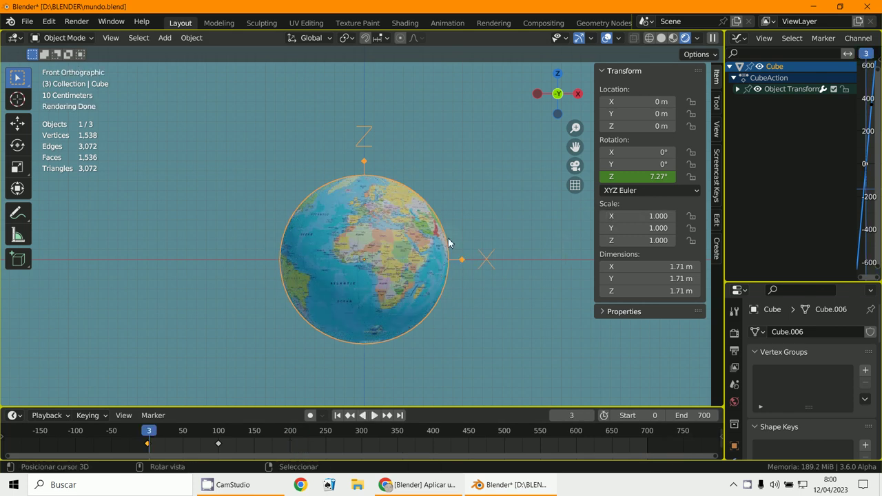
Add a Bezier circle curve in top view and clear its location so it is centred on the globe
{"action": "key", "text": "KP_7"}
{"action": "scroll", "coordinate": [424, 251], "scroll_direction": "down", "scroll_amount": 6}
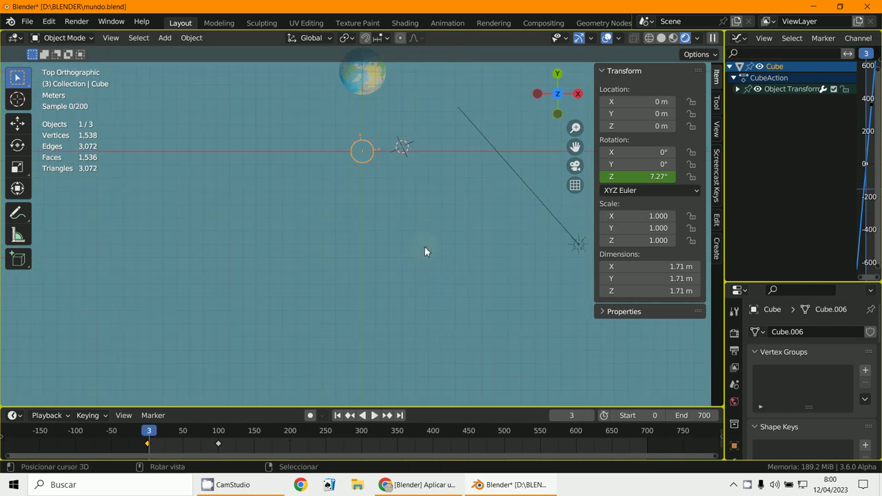
{"action": "left_click", "coordinate": [163, 38]}
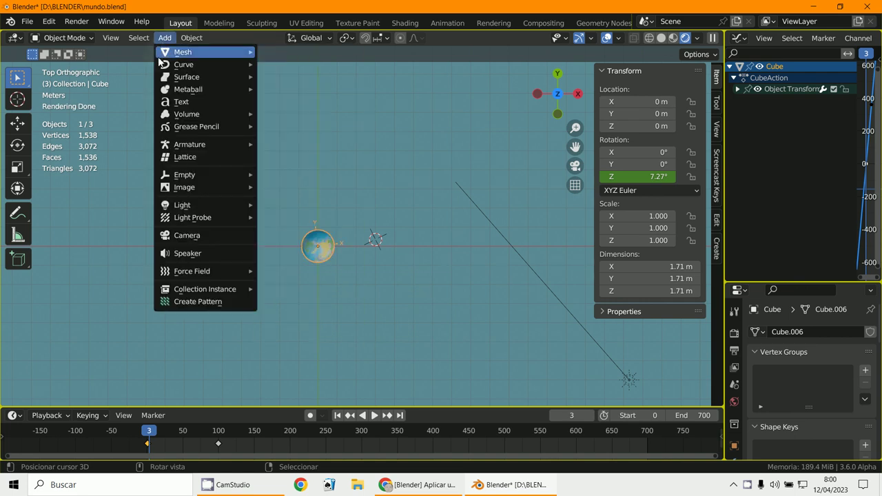
{"action": "mouse_move", "coordinate": [182, 64]}
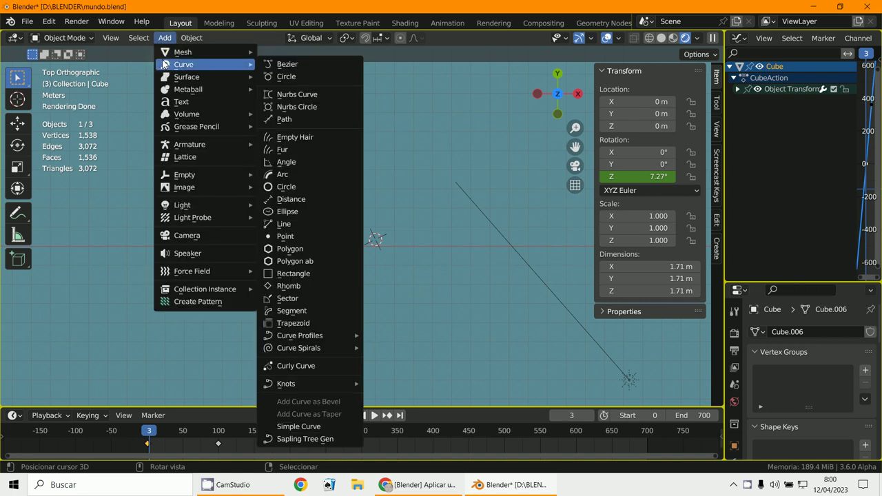
{"action": "left_click", "coordinate": [289, 77]}
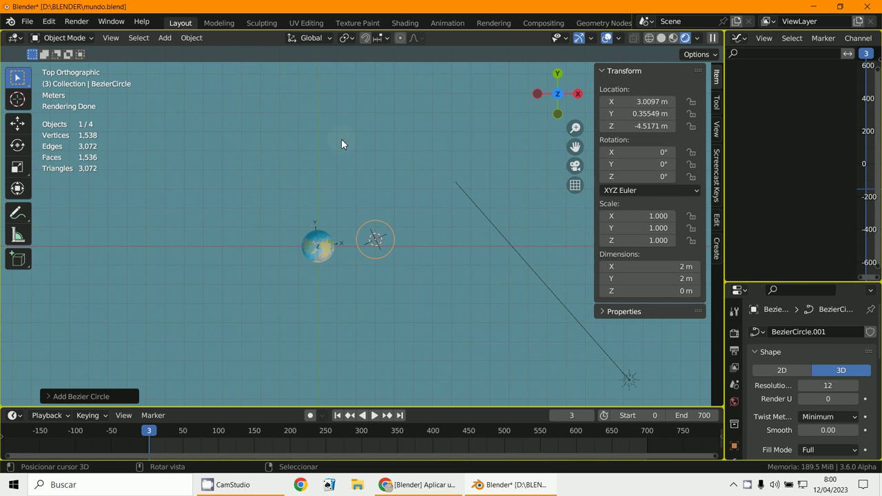
{"action": "key", "text": "alt+g"}
Scale the Bezier circle up around the globe to a diameter of about 15.7 m
{"action": "key", "text": "s"}
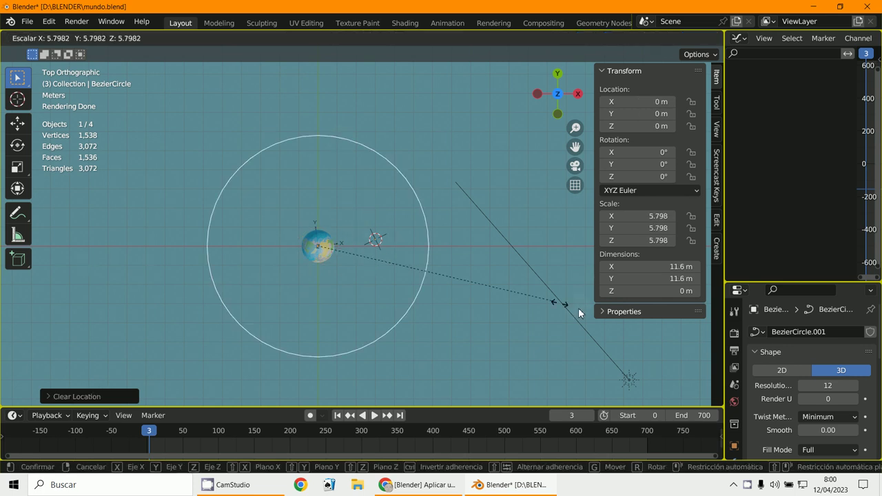
{"action": "left_click", "coordinate": [633, 322]}
{"action": "middle_click_drag", "start_coordinate": [556, 350], "coordinate": [452, 305], "text": "shift"}
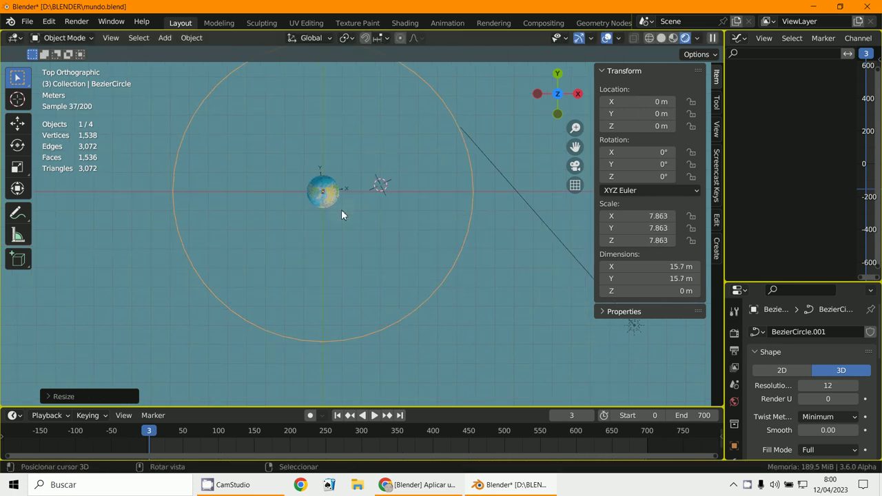
Move the globe about -7.935 m along the Y axis onto the edge of the Bezier circle
{"action": "left_click", "coordinate": [327, 196]}
{"action": "middle_click_drag", "start_coordinate": [326, 195], "coordinate": [335, 172], "text": "shift"}
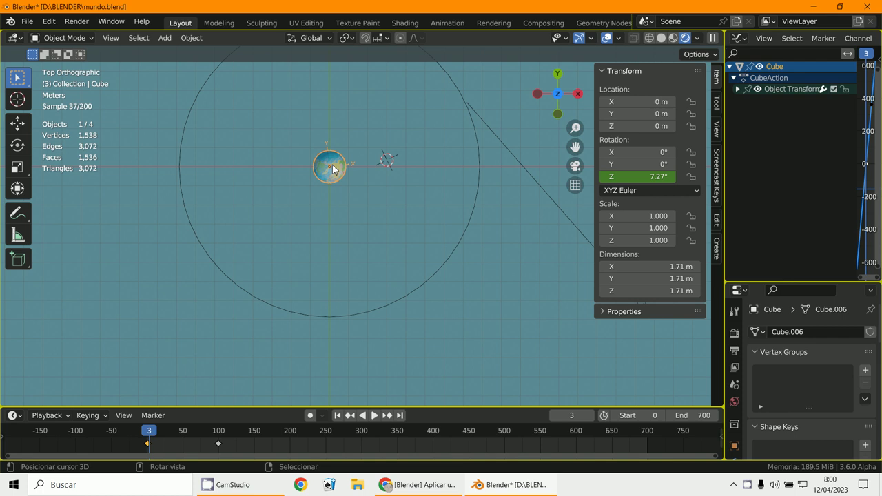
{"action": "key", "text": "g"}
{"action": "key", "text": "y"}
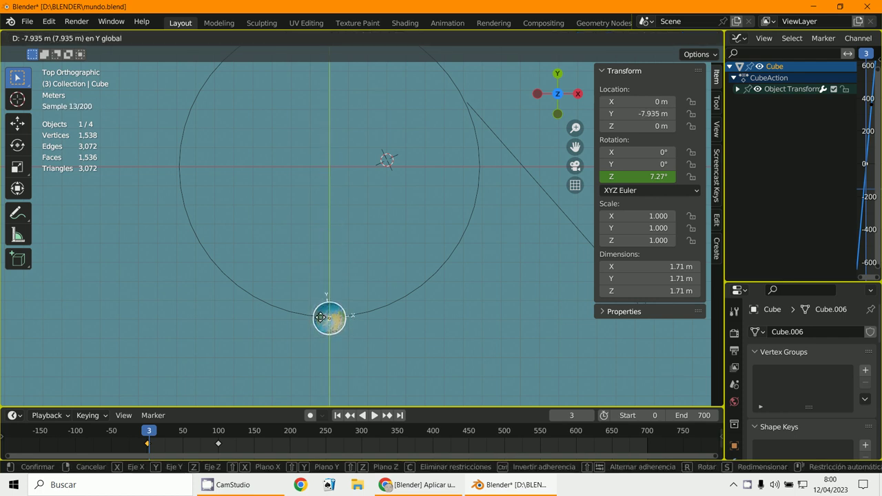
{"action": "left_click", "coordinate": [320, 317]}
Parent the globe to the Bezier circle with the Follow Path option
{"action": "middle_click_drag", "start_coordinate": [387, 353], "coordinate": [342, 260]}
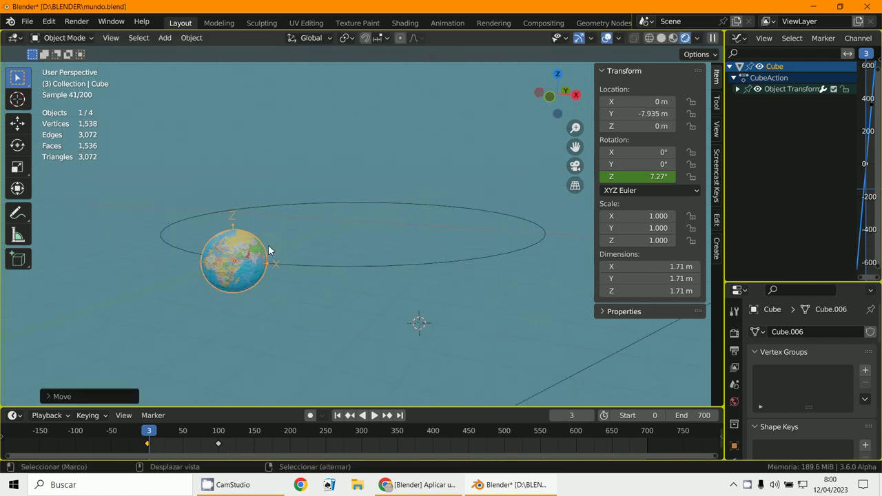
{"action": "left_click", "coordinate": [310, 268], "text": "shift"}
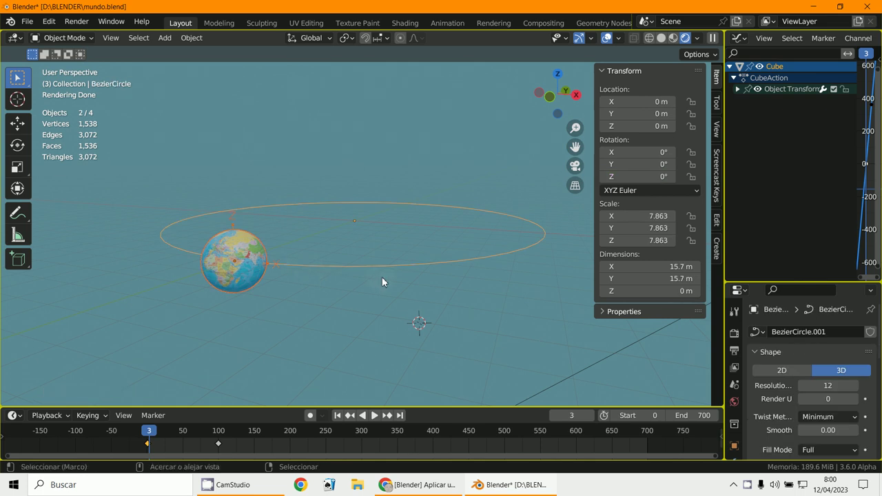
{"action": "key", "text": "ctrl+p"}
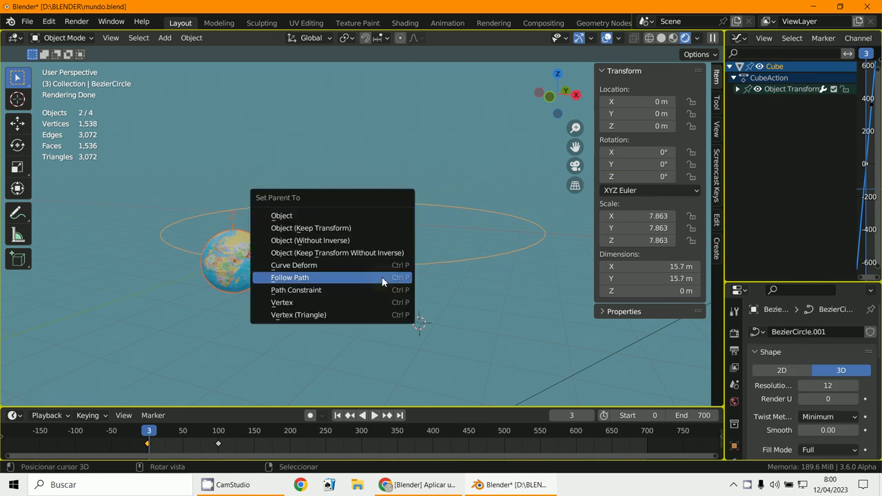
{"action": "left_click", "coordinate": [306, 279]}
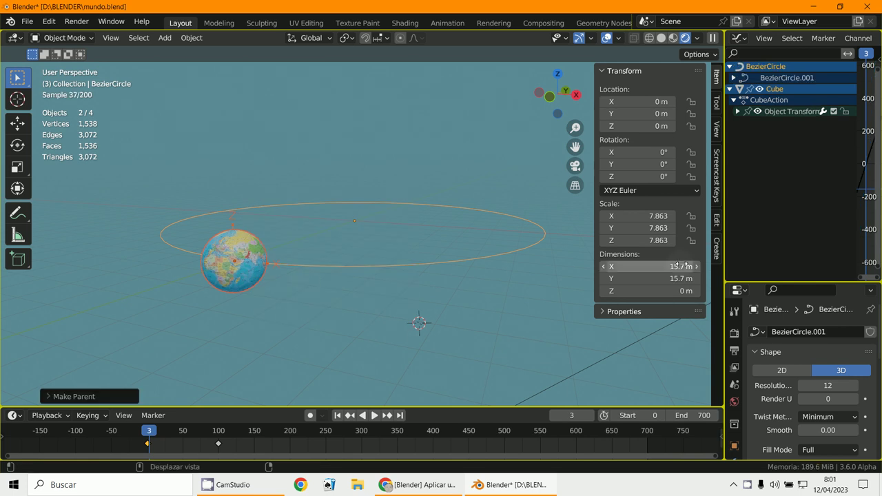
Widen the graph and properties editors, and play the animation to check the globe's travel around the circle
{"action": "left_click_drag", "start_coordinate": [727, 233], "coordinate": [607, 233]}
{"action": "key", "text": "KP_7"}
{"action": "middle_click_drag", "start_coordinate": [346, 266], "coordinate": [294, 392]}
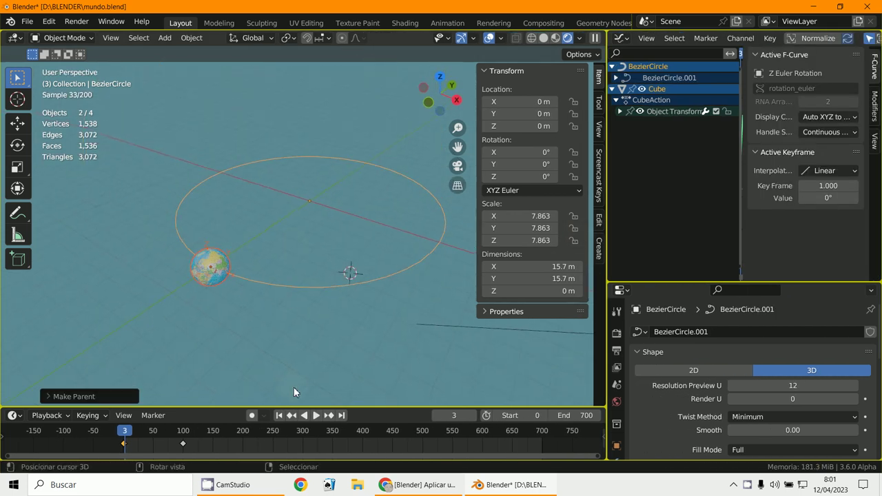
{"action": "left_click", "coordinate": [316, 416]}
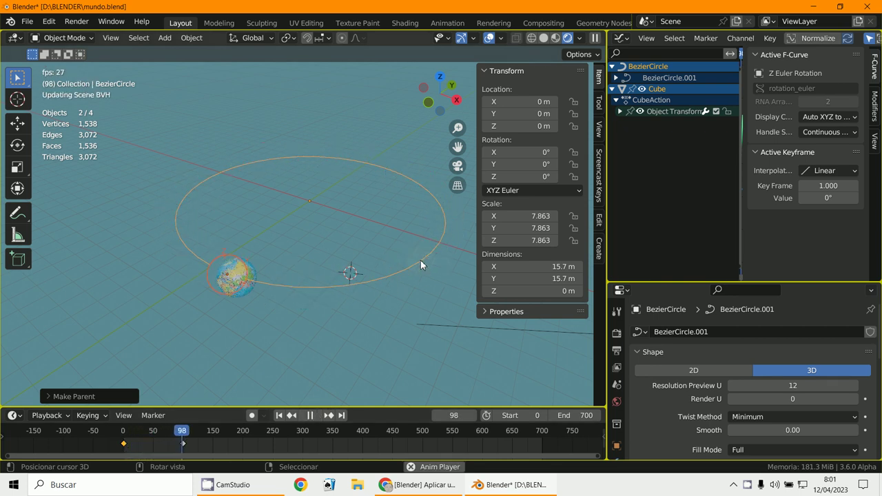
{"action": "key", "text": "Escape"}
{"action": "key", "text": "KP_1"}
{"action": "scroll", "coordinate": [430, 264], "scroll_direction": "up", "scroll_amount": 3}
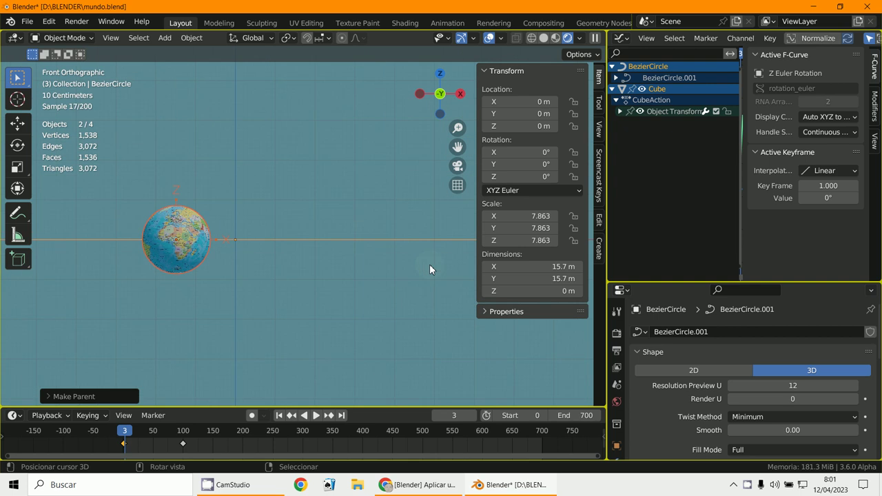
{"action": "scroll", "coordinate": [429, 264], "scroll_direction": "up", "scroll_amount": 3, "text": "ctrl"}
{"action": "scroll", "coordinate": [351, 284], "scroll_direction": "up", "scroll_amount": 5}
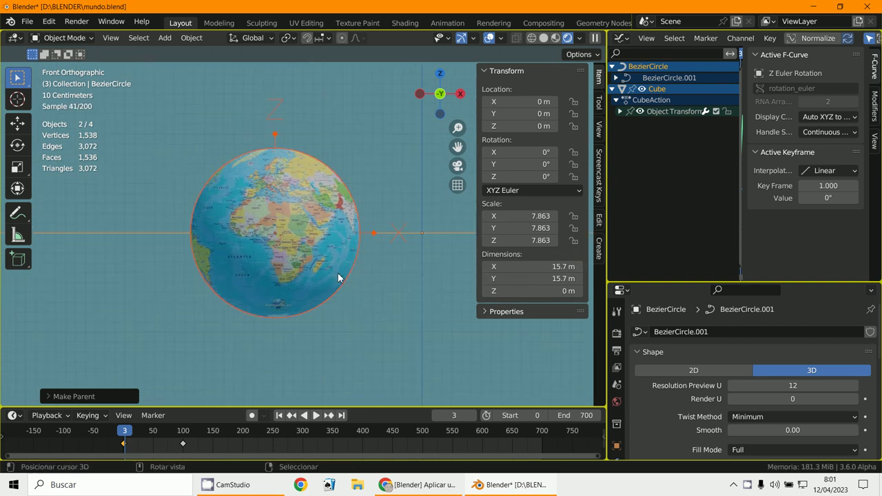
{"action": "key", "text": "r"}
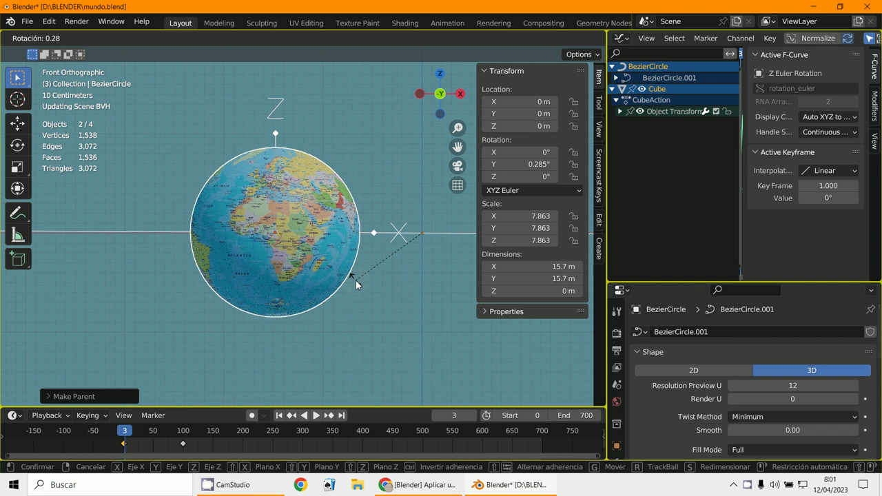
{"action": "right_click", "coordinate": [345, 275]}
Tilt only the globe to a Y rotation of -21.8° and insert a single keyframe on that value
{"action": "left_click", "coordinate": [321, 267]}
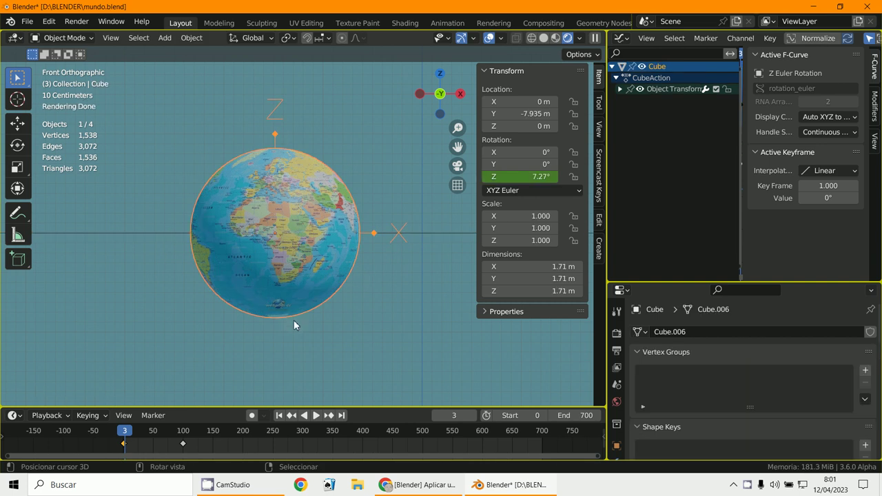
{"action": "key", "text": "r"}
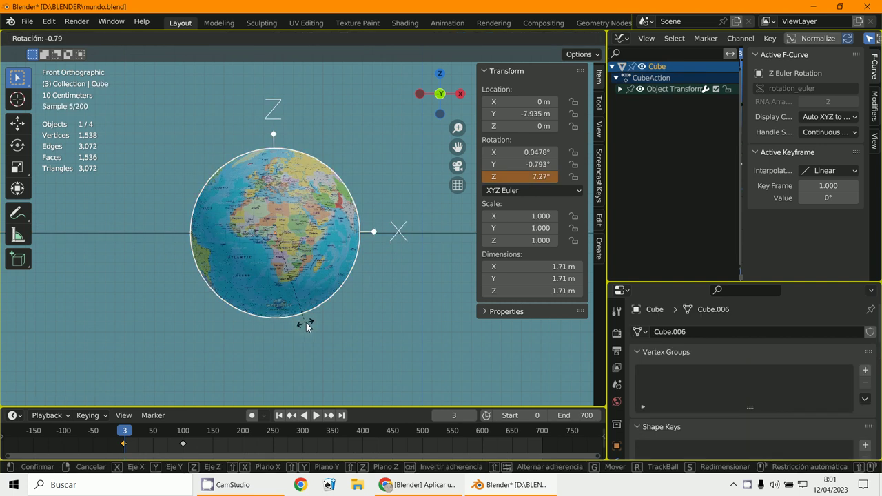
{"action": "right_click", "coordinate": [318, 315]}
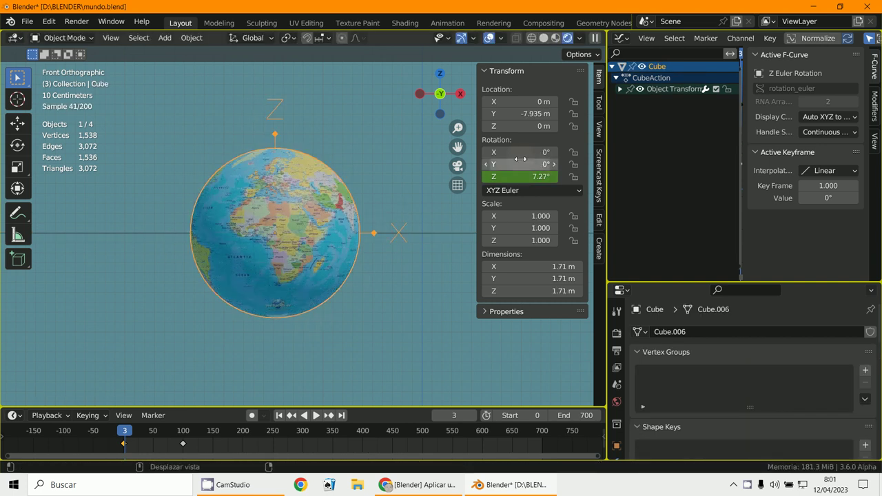
{"action": "left_click_drag", "start_coordinate": [524, 164], "coordinate": [546, 168]}
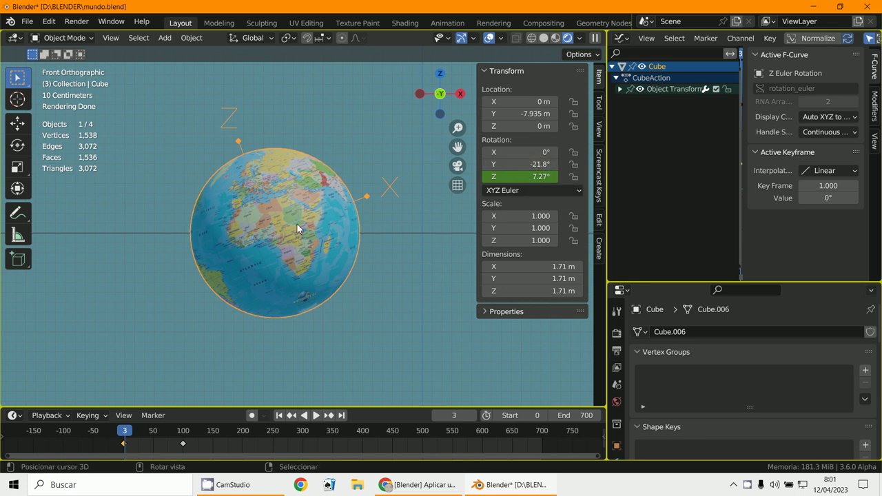
{"action": "right_click", "coordinate": [535, 164]}
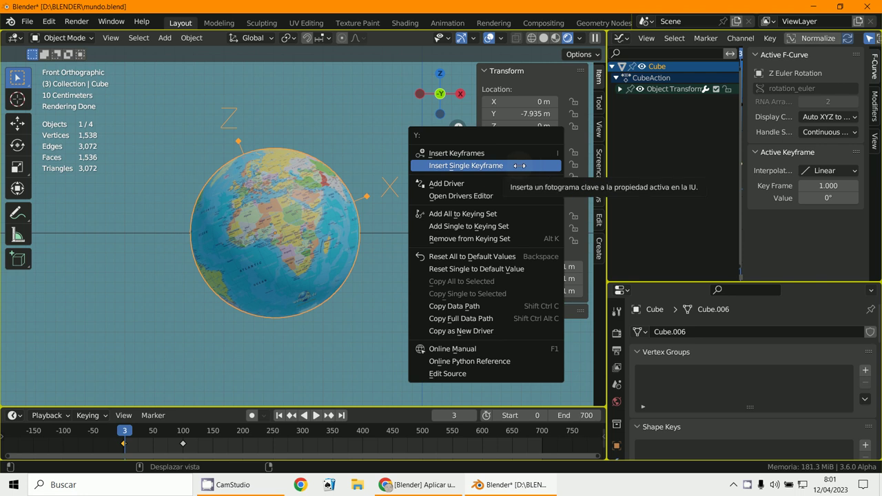
{"action": "left_click", "coordinate": [518, 165]}
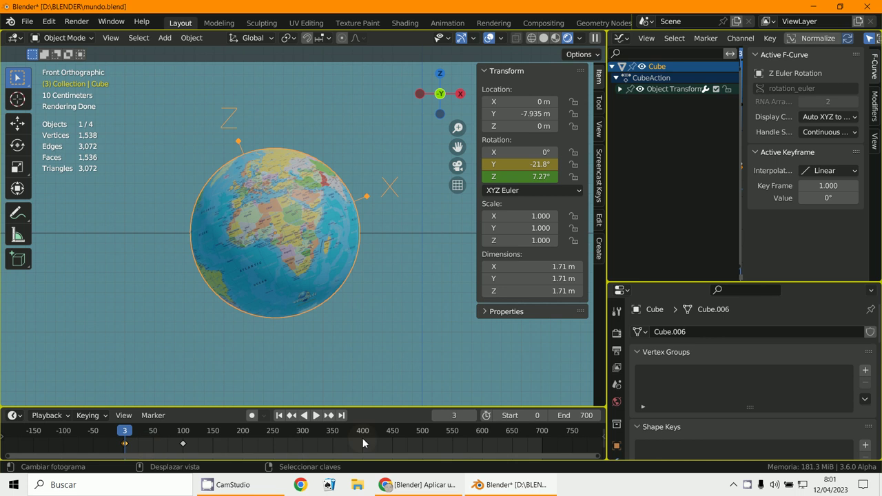
Scrub the timeline to frame 41 and play the animation in camera view to check the tilted globe's motion
{"action": "left_click_drag", "start_coordinate": [454, 416], "coordinate": [469, 415]}
{"action": "scroll", "coordinate": [320, 341], "scroll_direction": "down", "scroll_amount": 2}
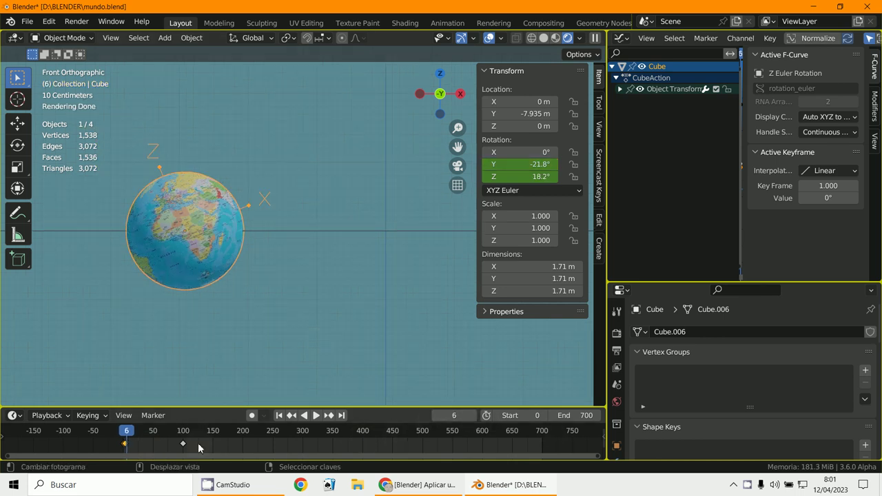
{"action": "left_click_drag", "start_coordinate": [137, 443], "coordinate": [148, 443]}
{"action": "key", "text": "KP_0"}
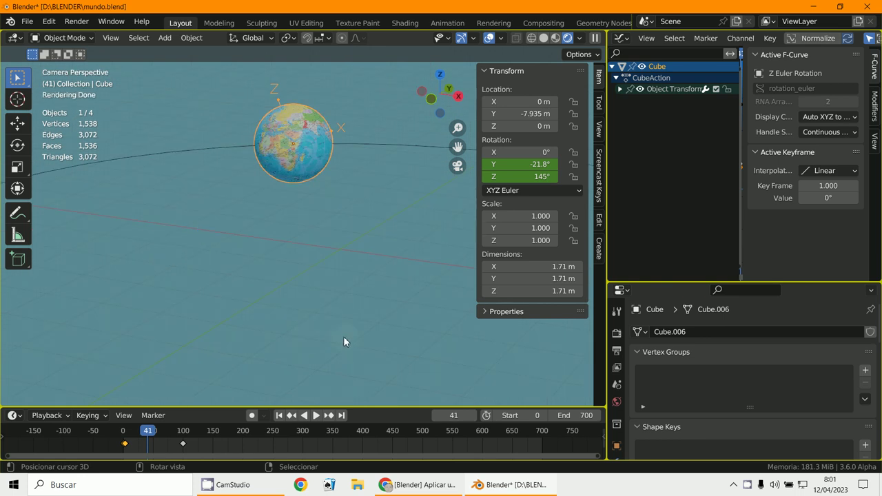
{"action": "key", "text": "KP_1"}
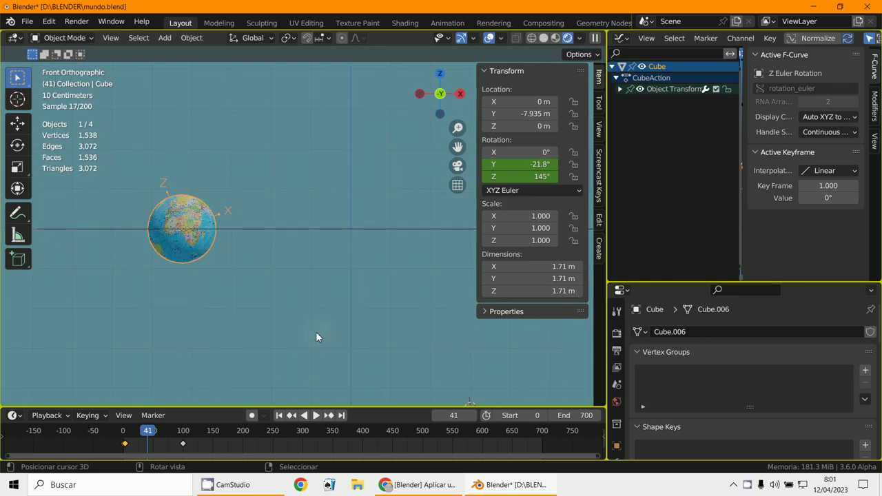
{"action": "key", "text": "KP_0"}
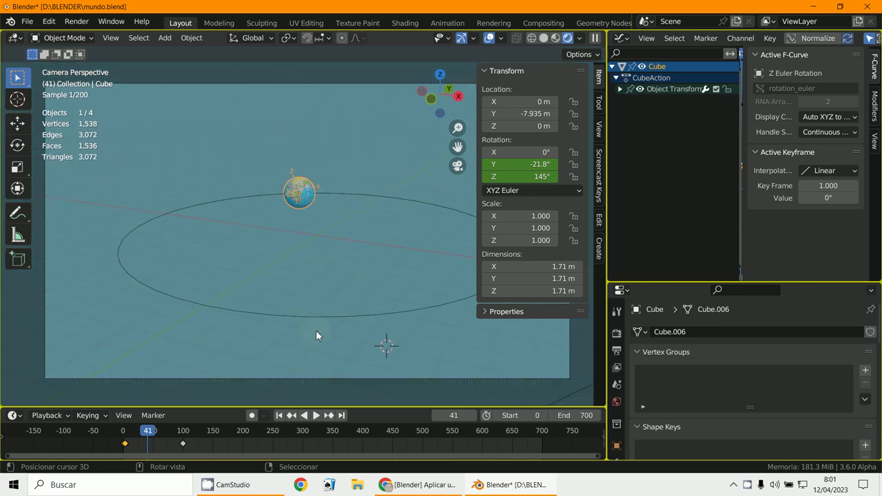
{"action": "left_click", "coordinate": [316, 416]}
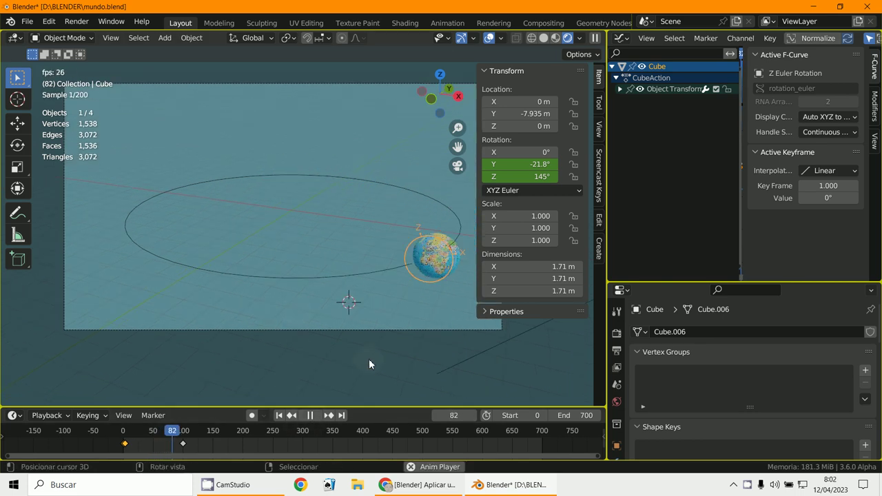
{"action": "key", "text": "Escape"}
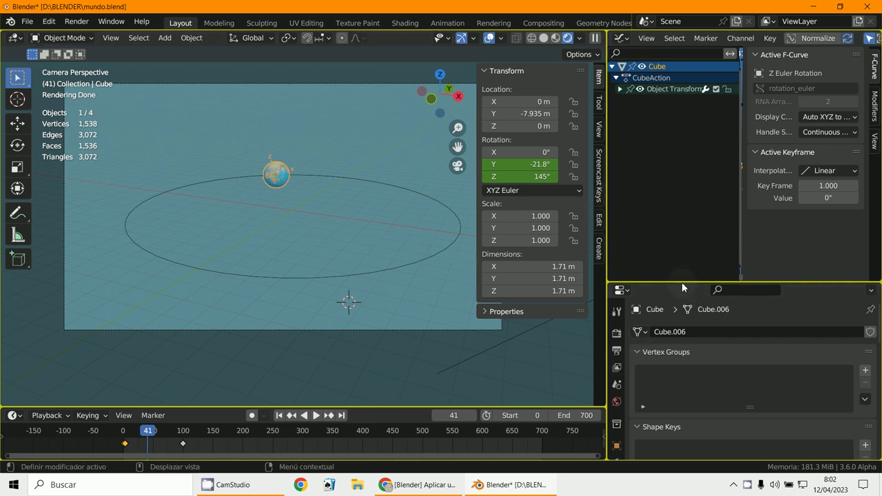
Enlarge the properties editor and set the Bezier circle's Path Animation length to 700 frames
{"action": "left_click_drag", "start_coordinate": [682, 284], "coordinate": [681, 119]}
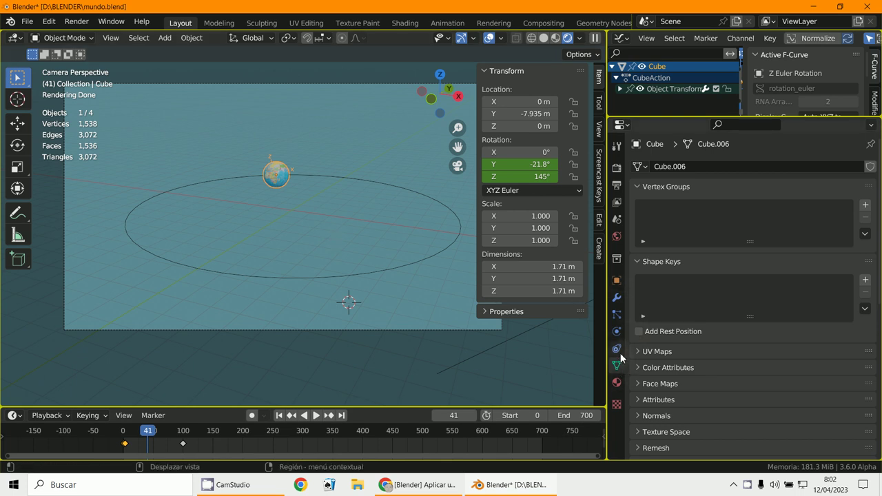
{"action": "scroll", "coordinate": [643, 377], "scroll_direction": "down", "scroll_amount": 2}
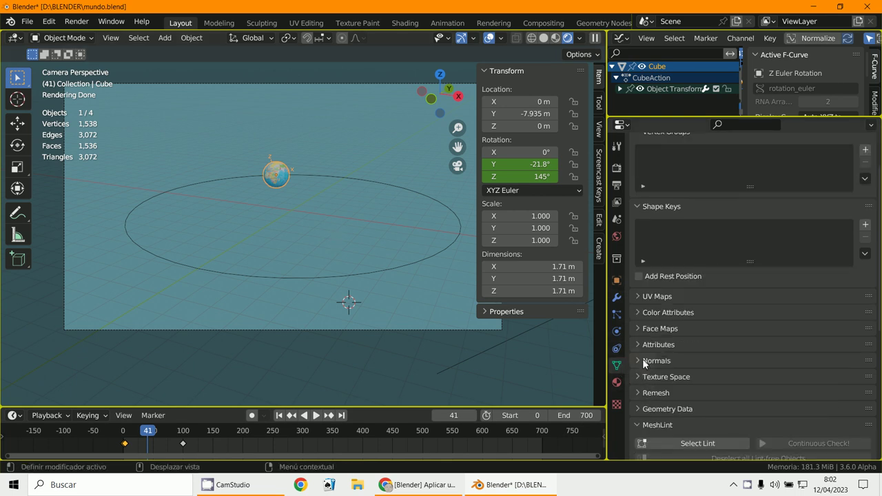
{"action": "scroll", "coordinate": [644, 352], "scroll_direction": "down", "scroll_amount": 2}
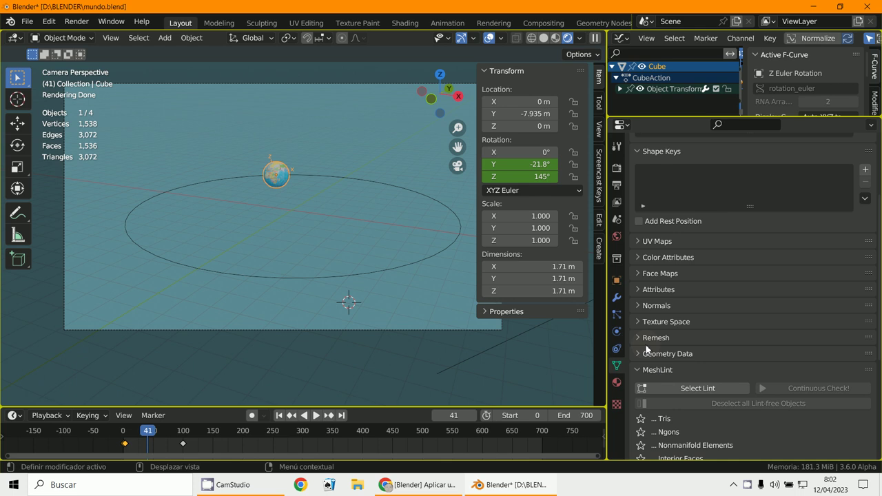
{"action": "left_click", "coordinate": [405, 264]}
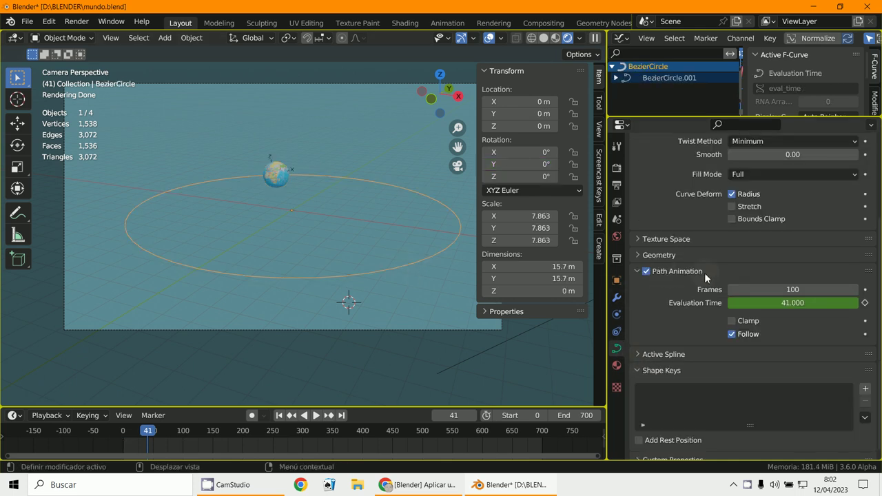
{"action": "left_click", "coordinate": [808, 289]}
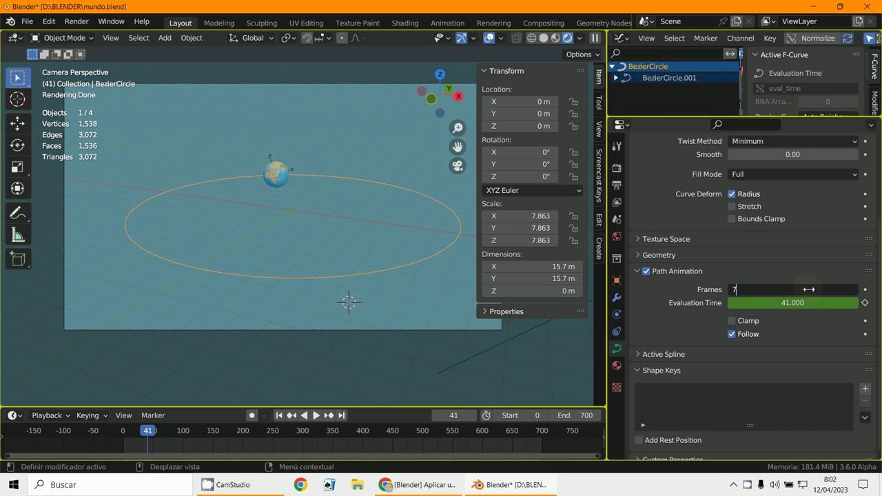
{"action": "key", "text": "Return"}
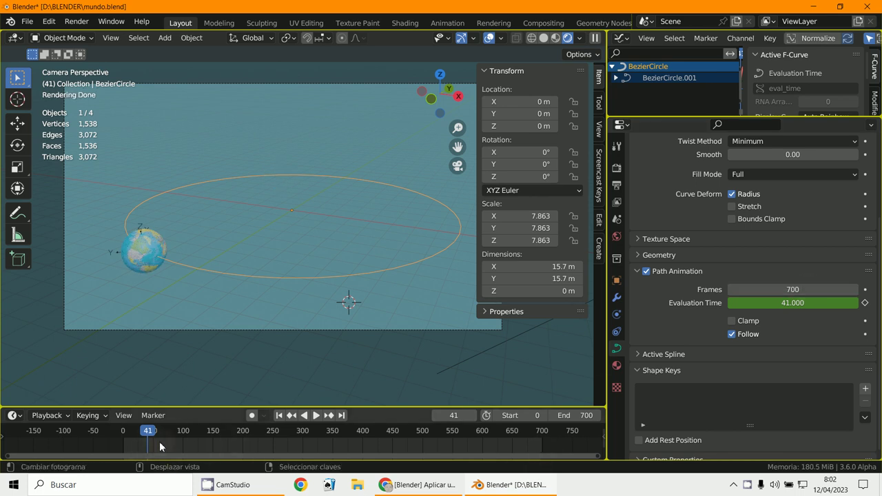
Return to frame 0 and advance one frame at a time to frame 17 to examine the globe's spin and travel up close
{"action": "left_click_drag", "start_coordinate": [159, 441], "coordinate": [122, 446]}
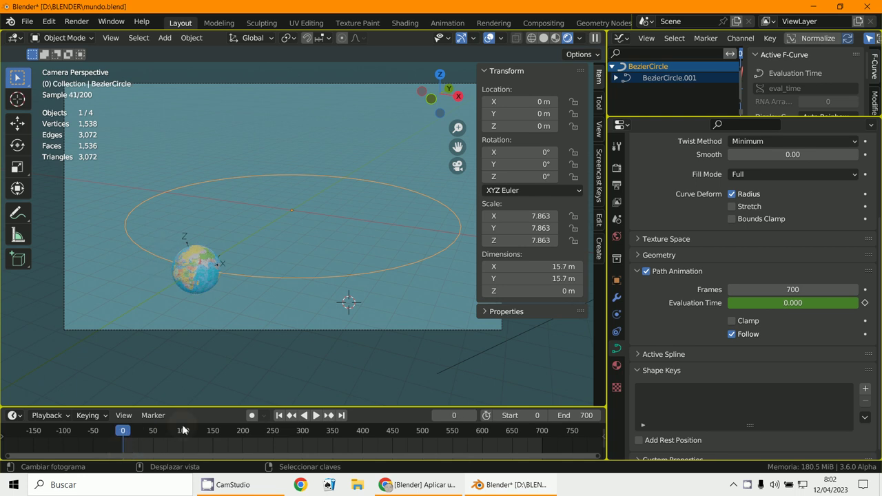
{"action": "scroll", "coordinate": [316, 379], "scroll_direction": "up", "scroll_amount": 2}
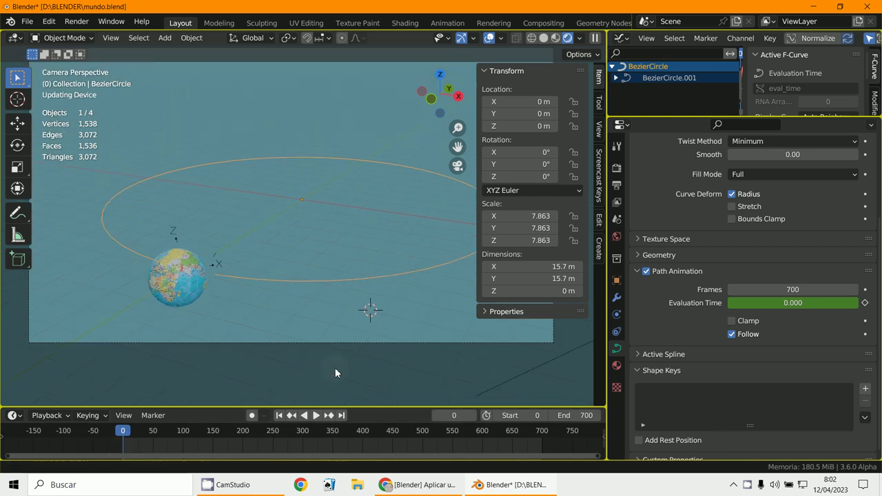
{"action": "scroll", "coordinate": [335, 373], "scroll_direction": "up", "scroll_amount": 3}
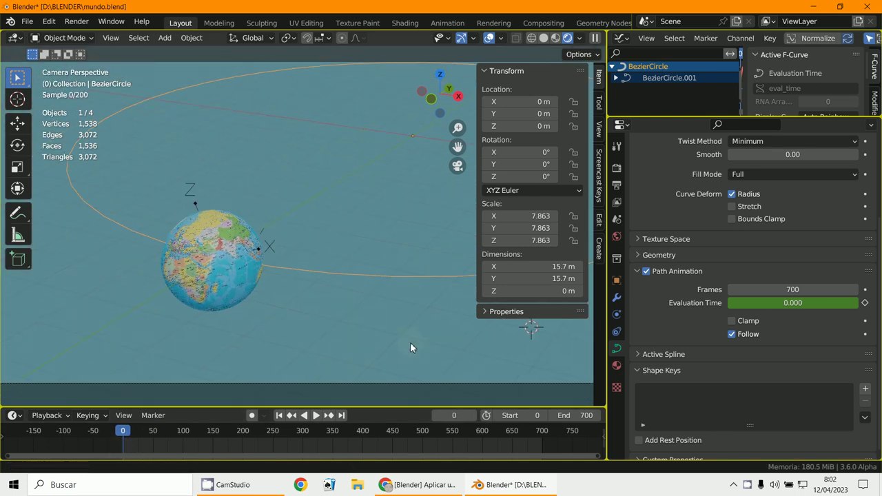
{"action": "left_click", "coordinate": [473, 415]}
{"action": "left_click", "coordinate": [472, 416]}
{"action": "left_click", "coordinate": [473, 416]}
{"action": "left_click", "coordinate": [473, 416]}
{"action": "left_click", "coordinate": [473, 416]}
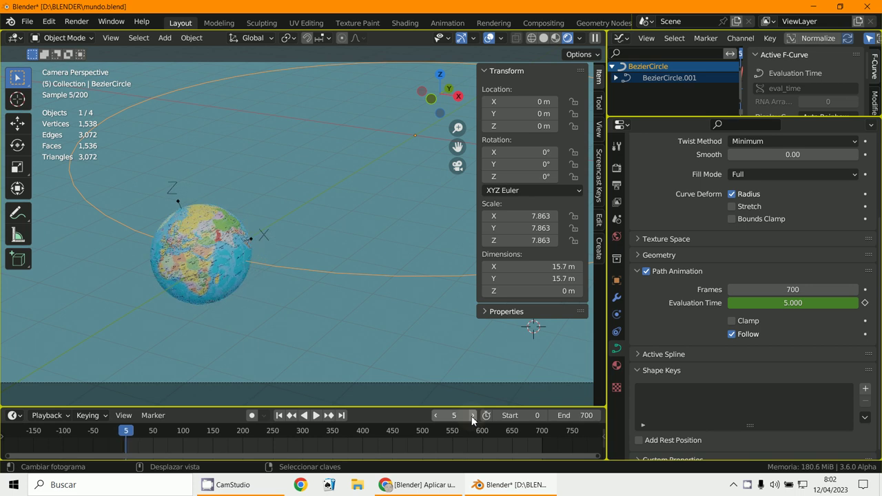
{"action": "left_click", "coordinate": [472, 416]}
{"action": "left_click", "coordinate": [473, 416]}
{"action": "left_click", "coordinate": [473, 415]}
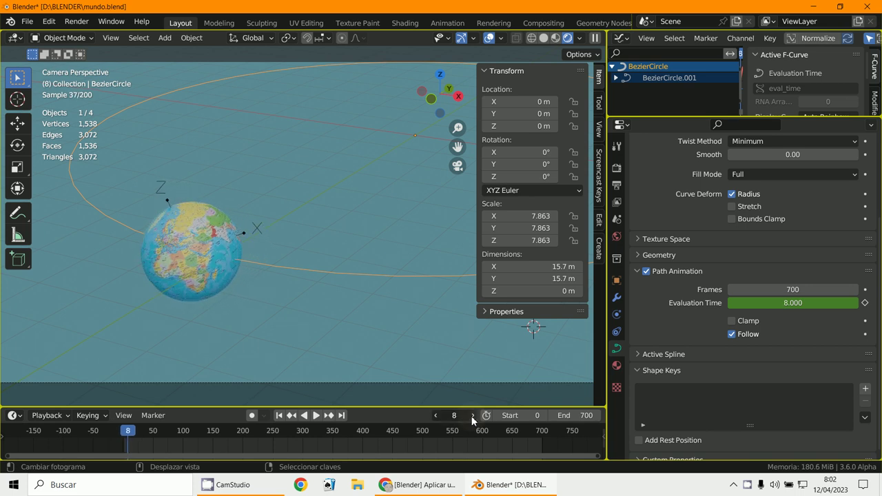
{"action": "left_click", "coordinate": [473, 415]}
{"action": "left_click", "coordinate": [473, 416]}
{"action": "left_click", "coordinate": [473, 415]}
{"action": "left_click", "coordinate": [473, 415]}
{"action": "left_click", "coordinate": [472, 416]}
{"action": "left_click", "coordinate": [473, 415]}
{"action": "left_click", "coordinate": [472, 415]}
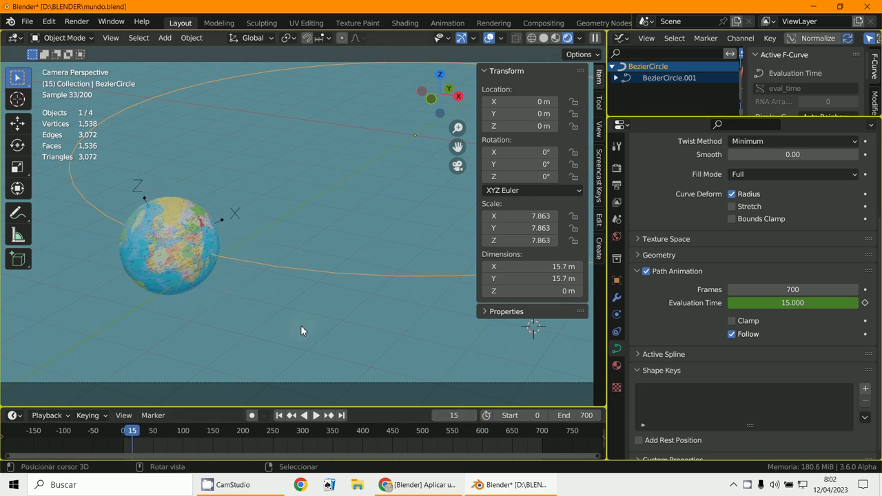
{"action": "scroll", "coordinate": [310, 328], "scroll_direction": "up", "scroll_amount": 3}
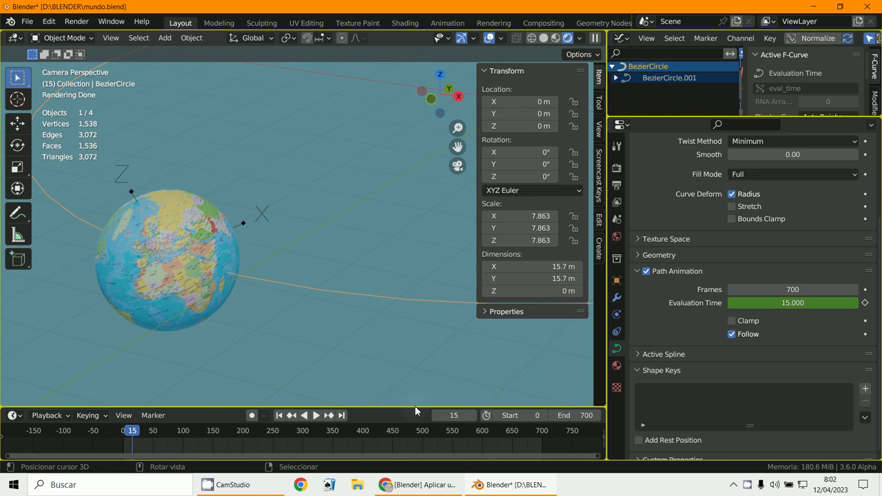
{"action": "left_click", "coordinate": [473, 415]}
{"action": "left_click", "coordinate": [473, 415]}
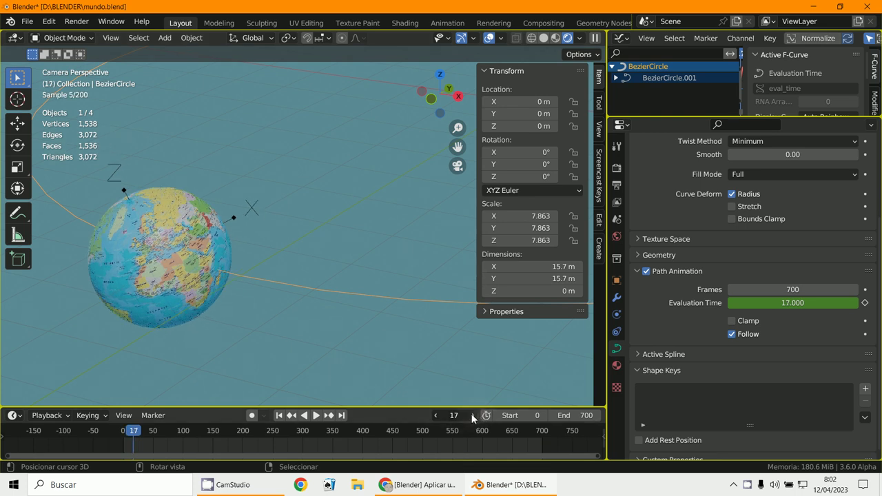
Advance the animation frame by frame from 17 to 87 to examine the globe's spin and tilt along the path
{"action": "double_click", "coordinate": [473, 416]}
{"action": "left_click", "coordinate": [473, 415]}
{"action": "double_click", "coordinate": [472, 416]}
{"action": "left_click", "coordinate": [473, 415]}
{"action": "double_click", "coordinate": [473, 415]}
{"action": "left_click", "coordinate": [472, 416]}
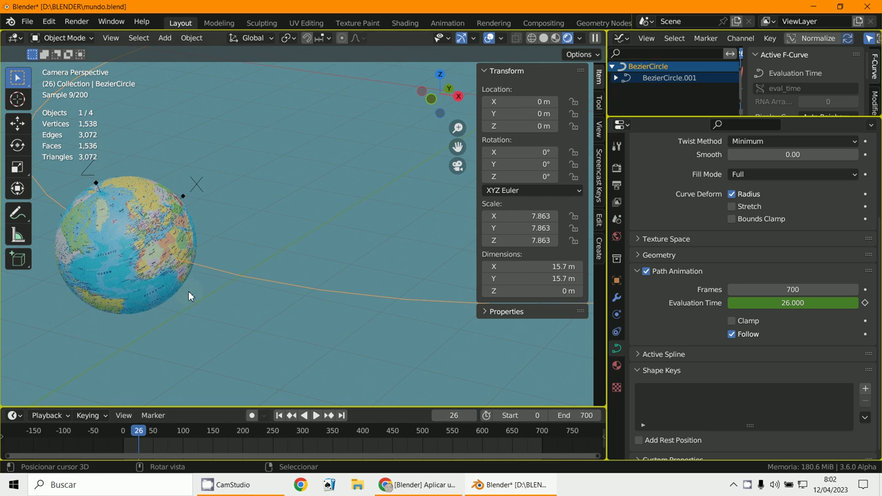
{"action": "middle_click_drag", "start_coordinate": [191, 302], "coordinate": [362, 349], "text": "shift"}
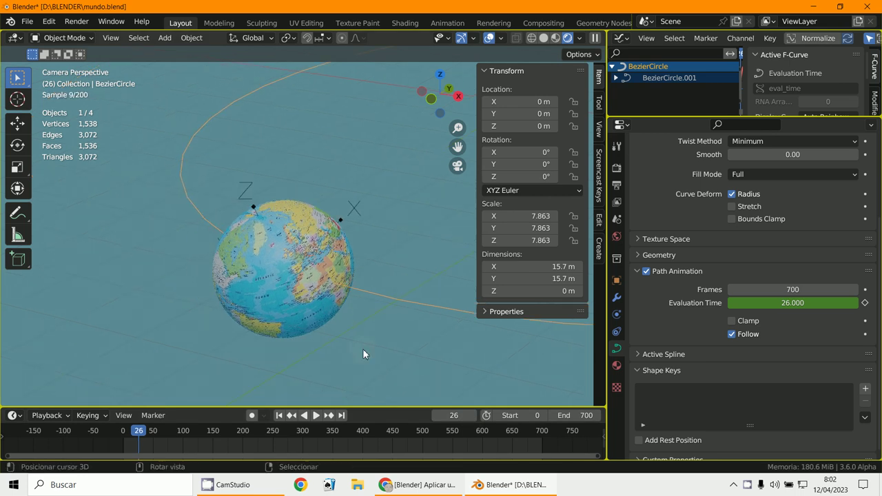
{"action": "double_click", "coordinate": [473, 415]}
{"action": "left_click", "coordinate": [472, 416]}
{"action": "double_click", "coordinate": [472, 416]}
{"action": "double_click", "coordinate": [472, 416]}
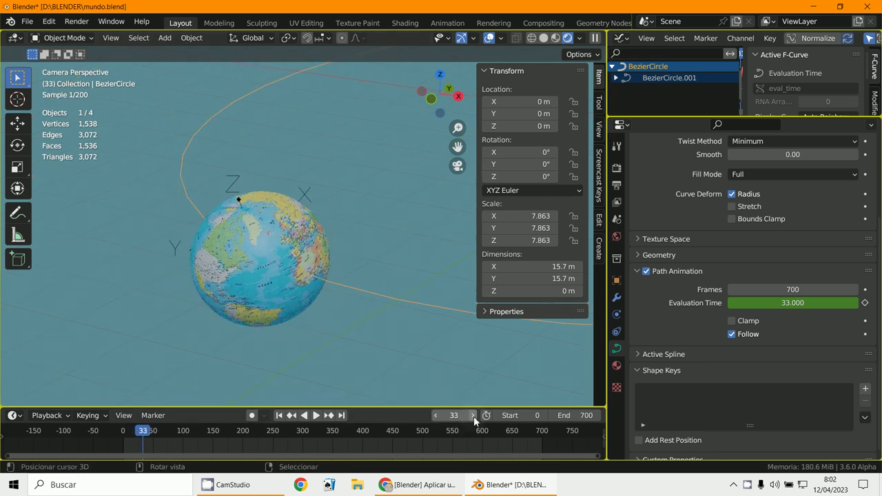
{"action": "double_click", "coordinate": [474, 415]}
{"action": "double_click", "coordinate": [474, 415]}
{"action": "double_click", "coordinate": [473, 416]}
{"action": "double_click", "coordinate": [473, 416]}
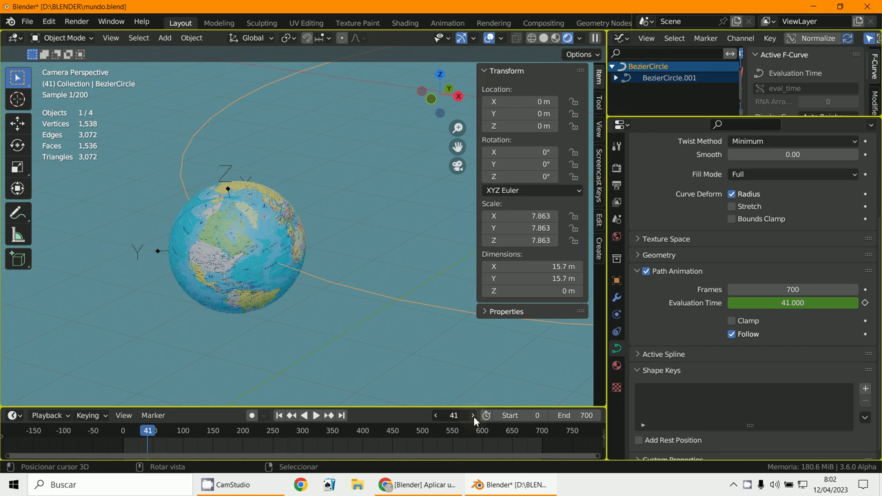
{"action": "double_click", "coordinate": [473, 415]}
{"action": "left_click", "coordinate": [473, 415]}
{"action": "double_click", "coordinate": [473, 415]}
{"action": "double_click", "coordinate": [473, 415]}
{"action": "left_click", "coordinate": [474, 415]}
{"action": "double_click", "coordinate": [474, 416]}
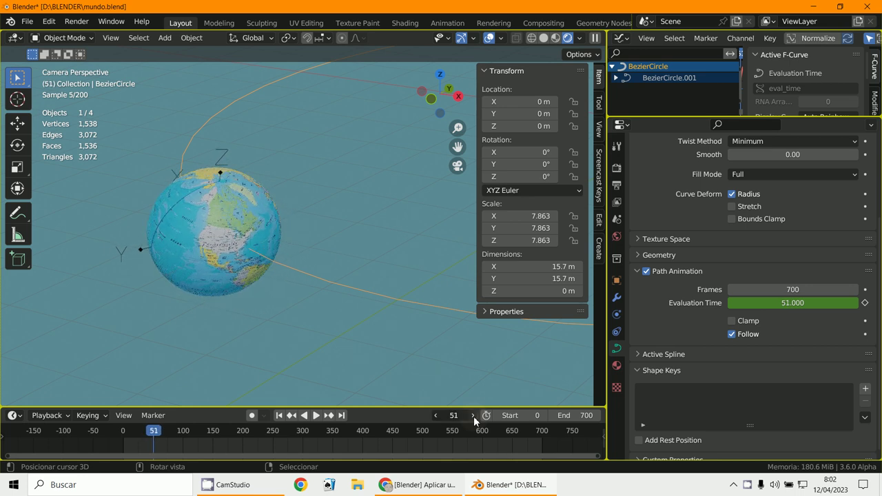
{"action": "double_click", "coordinate": [473, 415]}
{"action": "left_click", "coordinate": [473, 415]}
{"action": "double_click", "coordinate": [473, 416]}
{"action": "left_click", "coordinate": [473, 416]}
{"action": "double_click", "coordinate": [474, 416]}
{"action": "left_click", "coordinate": [474, 415]}
{"action": "double_click", "coordinate": [473, 416]}
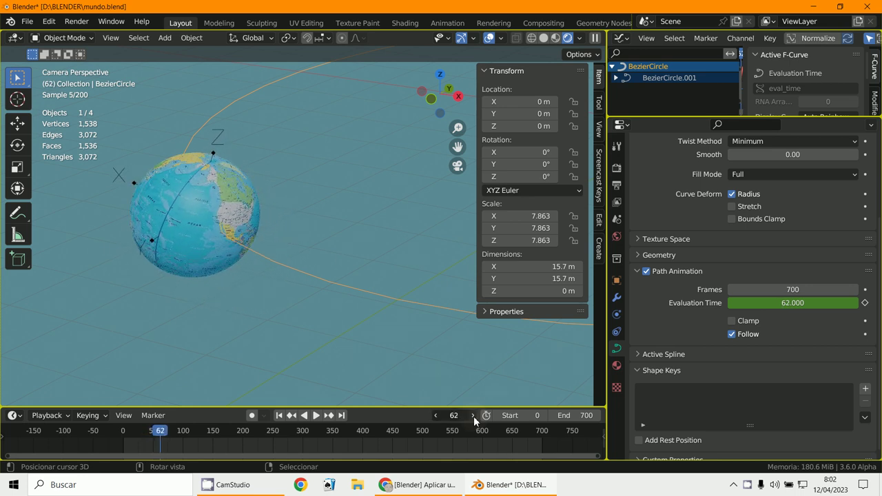
{"action": "double_click", "coordinate": [473, 416]}
{"action": "left_click", "coordinate": [474, 416]}
{"action": "double_click", "coordinate": [473, 415]}
{"action": "double_click", "coordinate": [473, 416]}
{"action": "left_click", "coordinate": [474, 416]}
{"action": "double_click", "coordinate": [473, 415]}
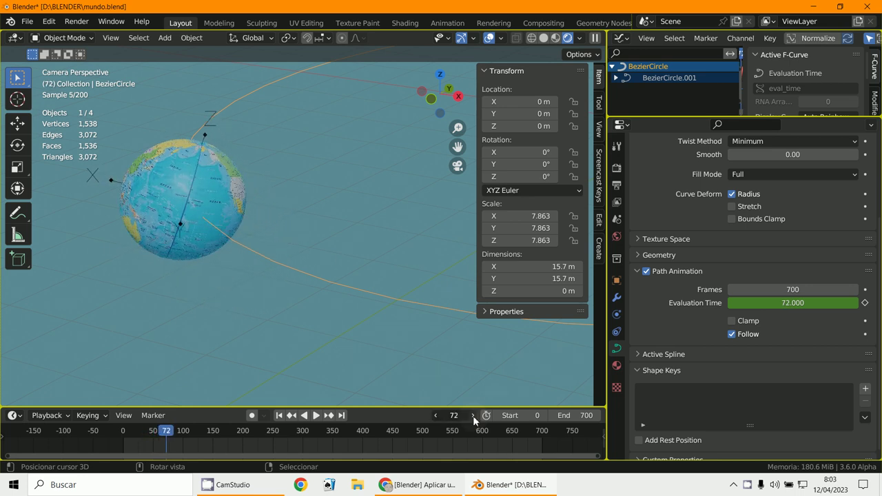
{"action": "double_click", "coordinate": [474, 416]}
{"action": "left_click", "coordinate": [473, 415]}
{"action": "double_click", "coordinate": [474, 416]}
{"action": "double_click", "coordinate": [474, 415]}
{"action": "left_click", "coordinate": [473, 416]}
{"action": "double_click", "coordinate": [473, 416]}
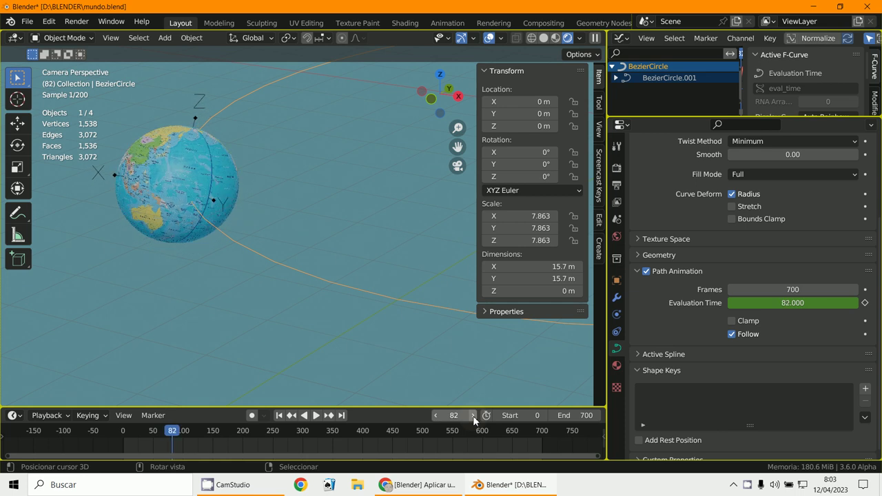
{"action": "double_click", "coordinate": [473, 415]}
{"action": "left_click", "coordinate": [472, 416]}
{"action": "double_click", "coordinate": [473, 415]}
Switch to the front view and delete the Bezier circle used as the globe's path
{"action": "key", "text": "KP_1"}
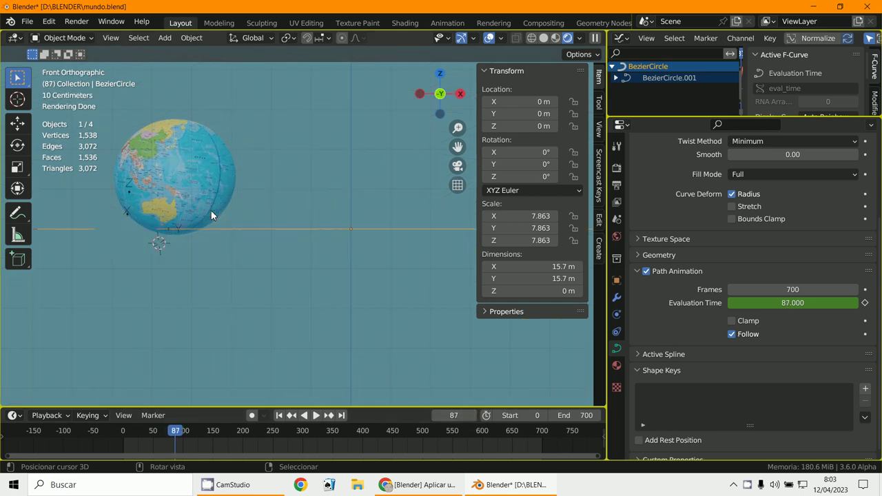
{"action": "middle_click_drag", "start_coordinate": [211, 210], "coordinate": [344, 279], "text": "shift"}
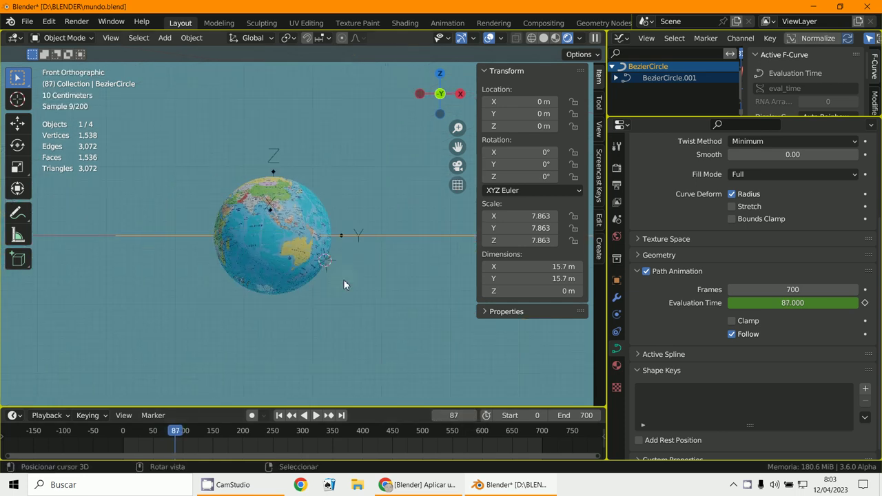
{"action": "scroll", "coordinate": [343, 279], "scroll_direction": "up", "scroll_amount": 2}
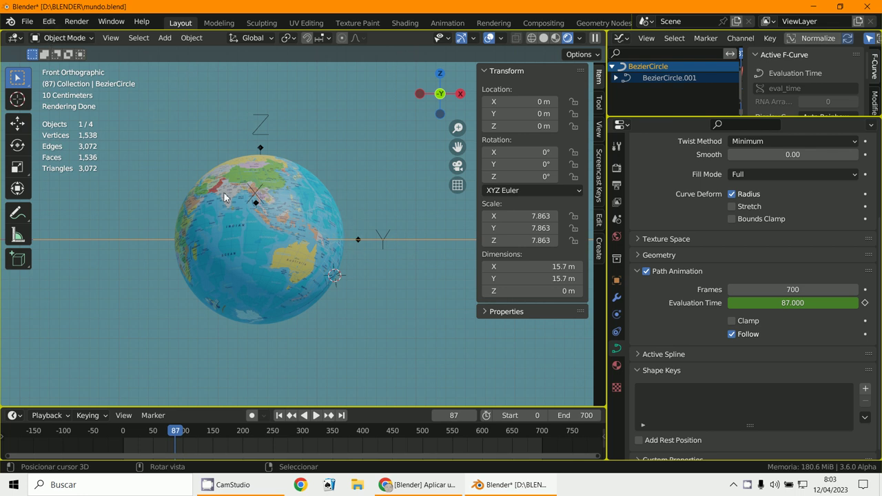
{"action": "key", "text": "x"}
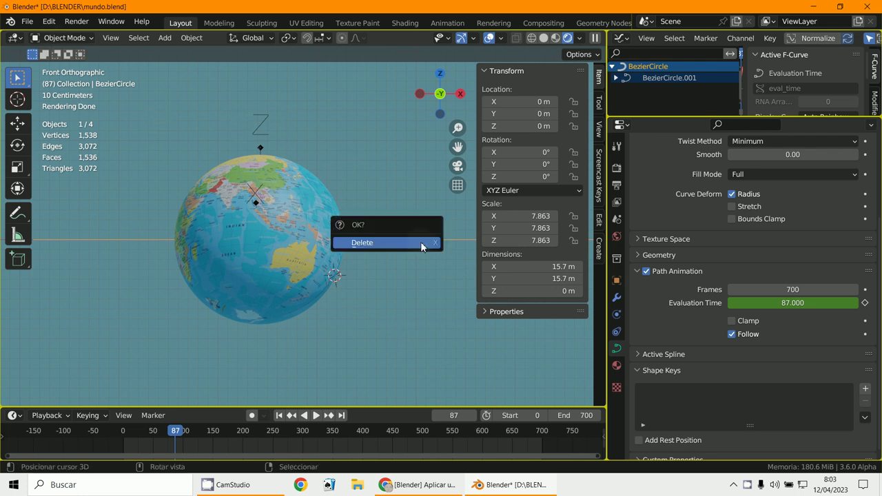
{"action": "left_click", "coordinate": [421, 242]}
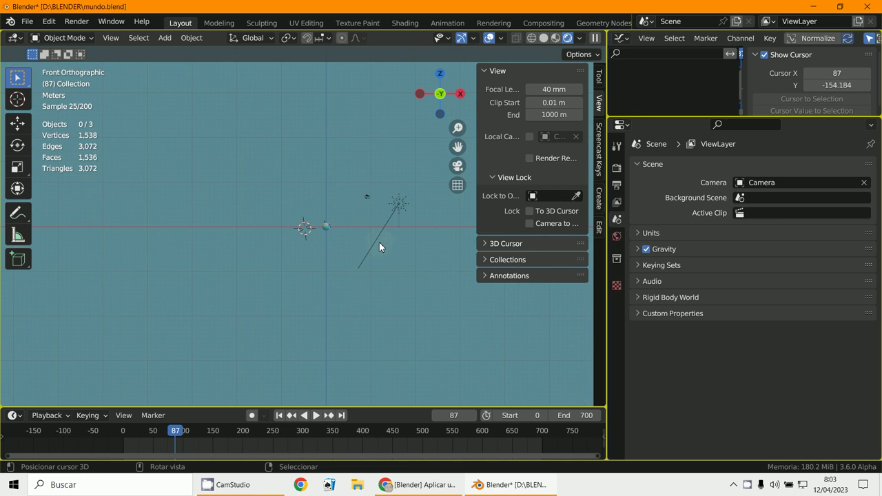
Clear the globe's rotation keyframes and reset its rotation to zero on all axes
{"action": "left_click", "coordinate": [327, 226]}
{"action": "right_click", "coordinate": [523, 168]}
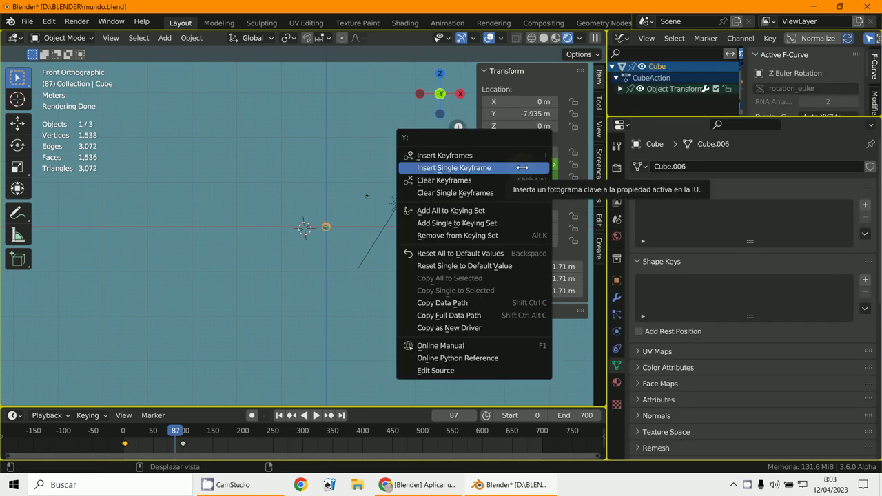
{"action": "left_click", "coordinate": [521, 179]}
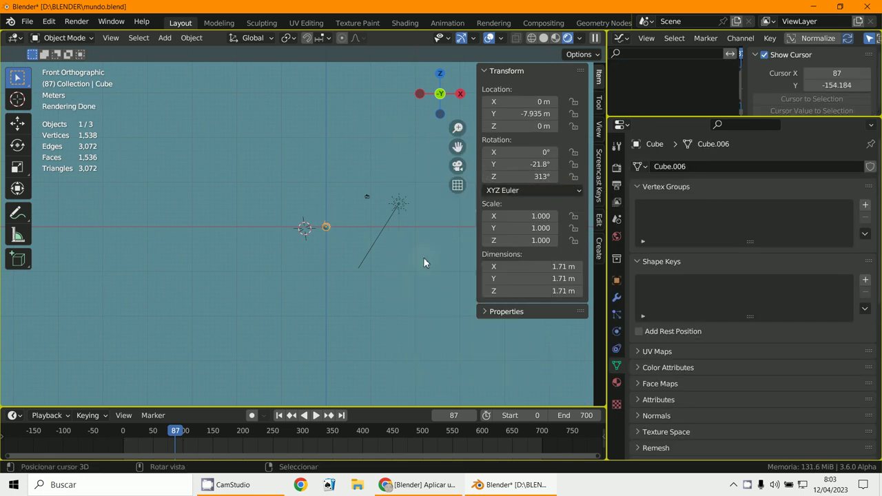
{"action": "scroll", "coordinate": [390, 268], "scroll_direction": "up", "scroll_amount": 10}
{"action": "scroll", "coordinate": [369, 260], "scroll_direction": "up", "scroll_amount": 4}
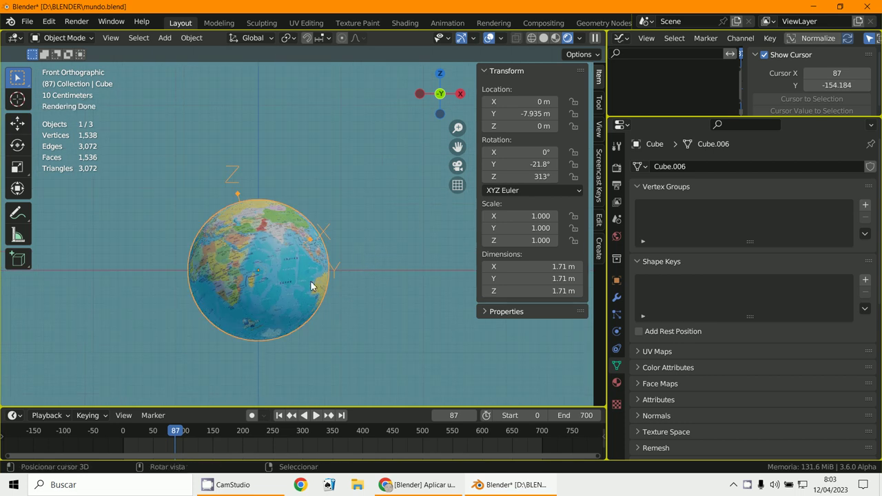
{"action": "key", "text": "alt+r"}
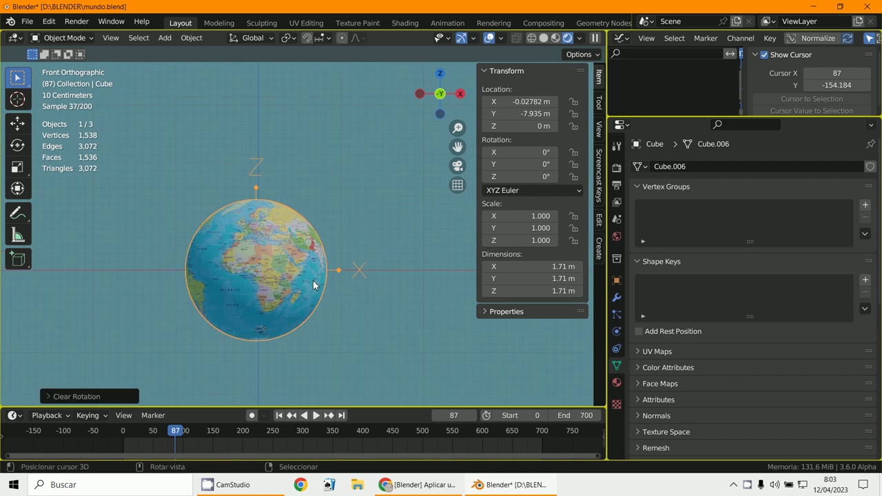
Tilt the globe's whole mesh counterclockwise in Edit Mode from the front view, then return to Object Mode
{"action": "scroll", "coordinate": [316, 282], "scroll_direction": "up", "scroll_amount": 3}
{"action": "left_click", "coordinate": [66, 38]}
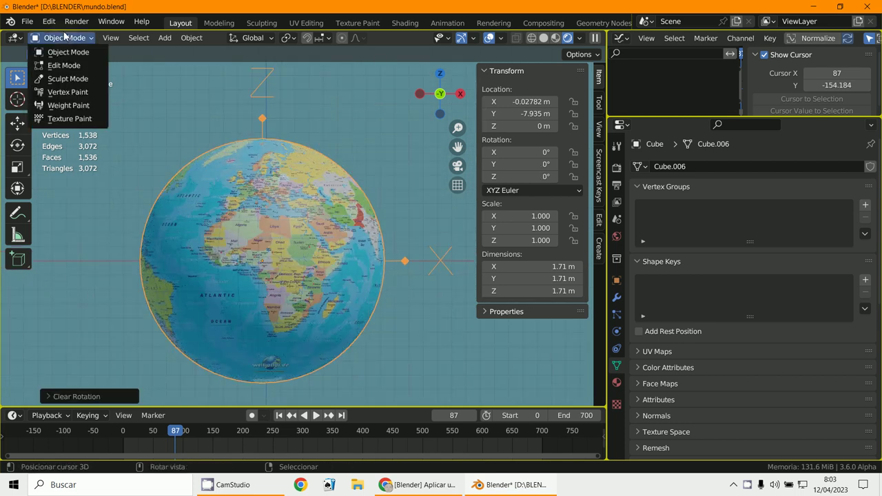
{"action": "left_click", "coordinate": [62, 64]}
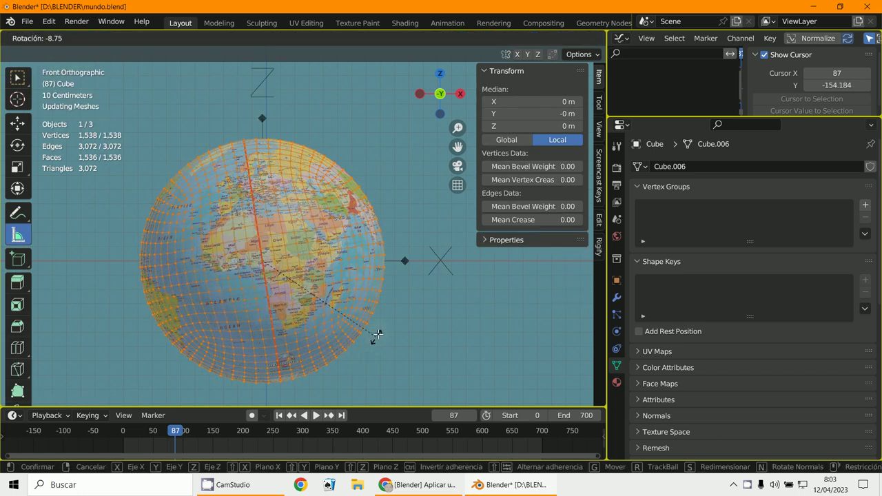
{"action": "left_click", "coordinate": [386, 313]}
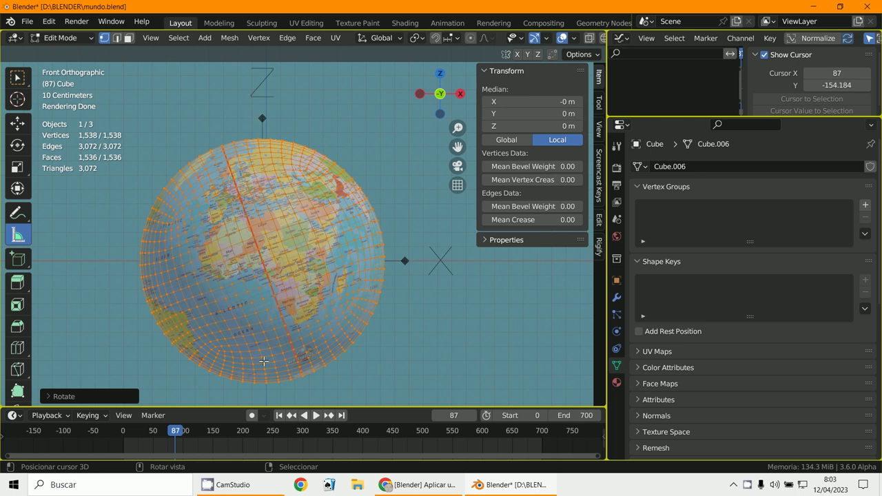
{"action": "left_click", "coordinate": [60, 38]}
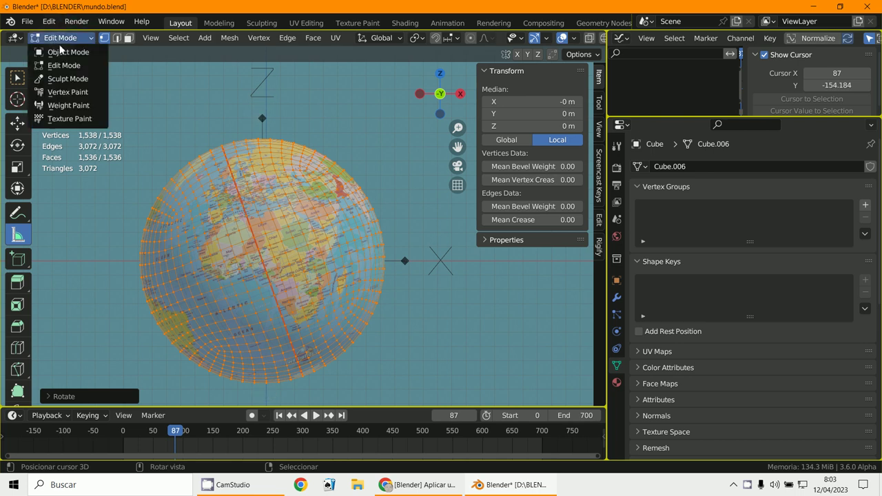
{"action": "left_click", "coordinate": [55, 53]}
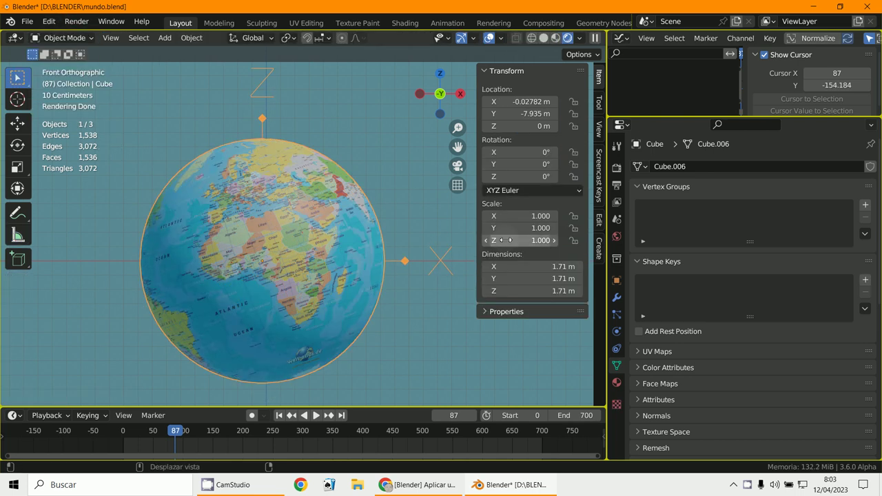
Turn the globe to a Z rotation of 14.3° and inspect its tilted mesh in Edit Mode
{"action": "mouse_move", "coordinate": [533, 296]}
{"action": "left_mouse_down"}
{"action": "mouse_move", "coordinate": [552, 294]}
{"action": "mouse_move", "coordinate": [531, 294]}
{"action": "left_mouse_up"}
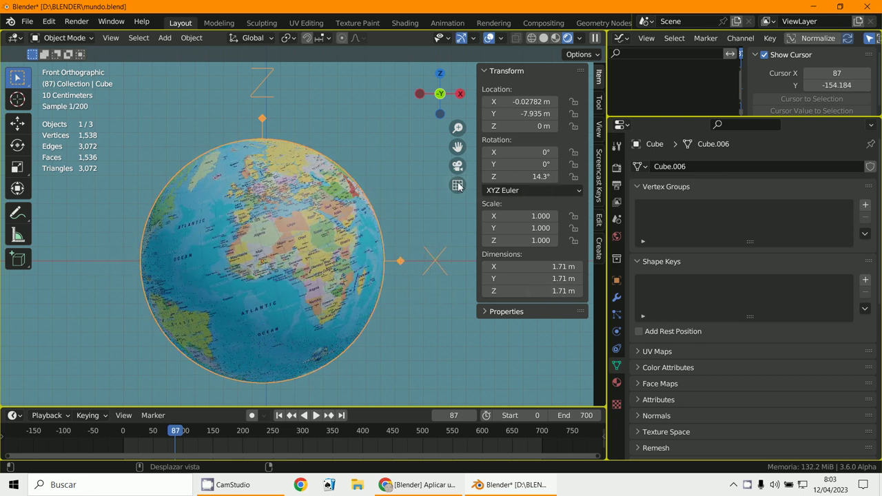
{"action": "left_click", "coordinate": [62, 38]}
{"action": "left_click", "coordinate": [62, 66]}
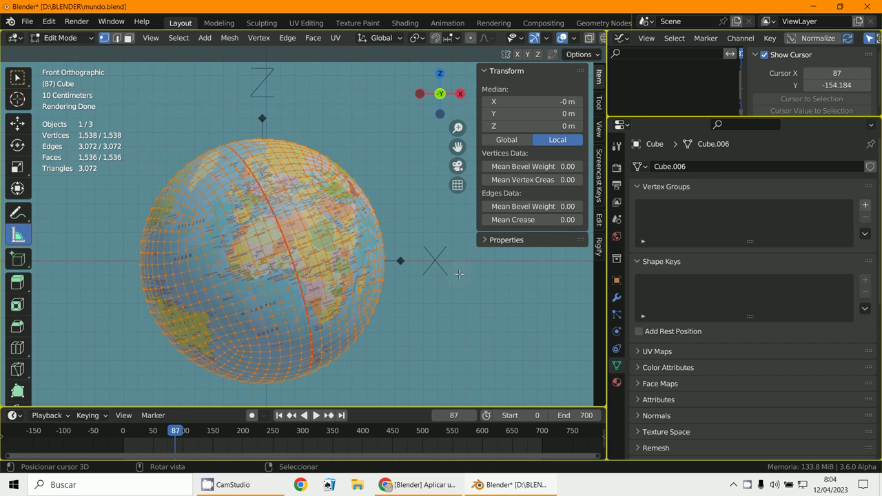
{"action": "left_click", "coordinate": [60, 40]}
{"action": "left_click", "coordinate": [60, 54]}
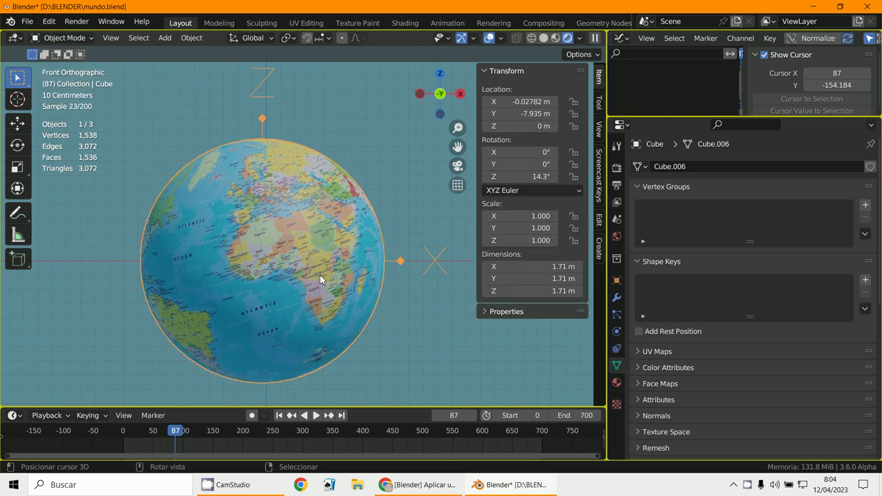
Spin the globe in Object Mode to a Z rotation of 70.1°
{"action": "left_click_drag", "start_coordinate": [536, 178], "coordinate": [443, 214]}
{"action": "left_click", "coordinate": [259, 487]}
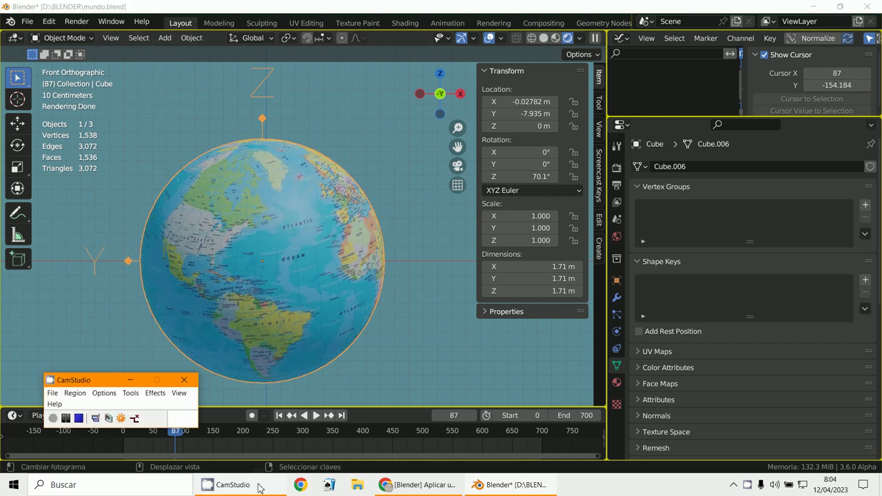